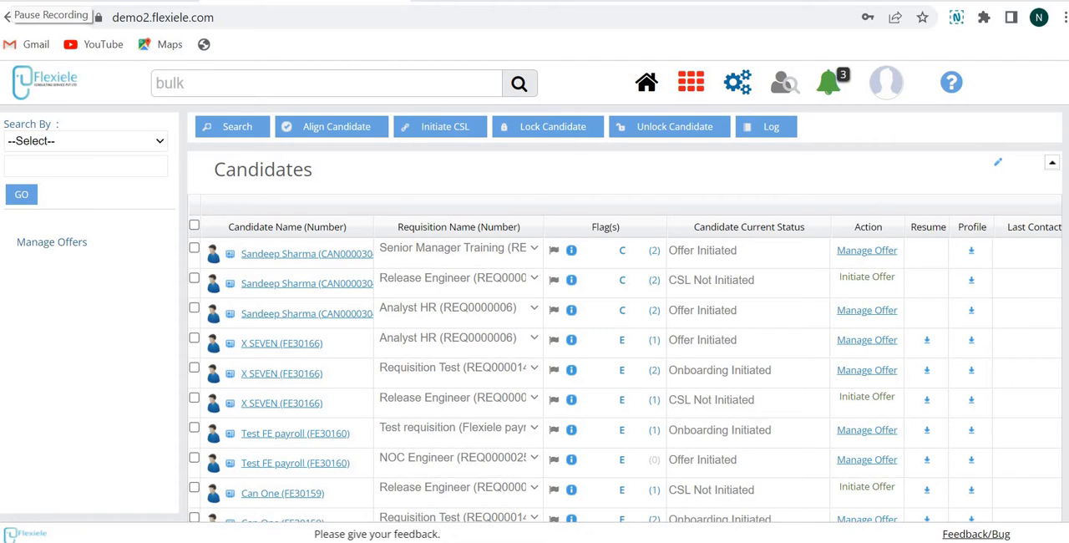
# Open the offers management page and filter the offers by the status Not Submitted
pyautogui.moveTo(407, 480); pyautogui.dragTo(462, 493)
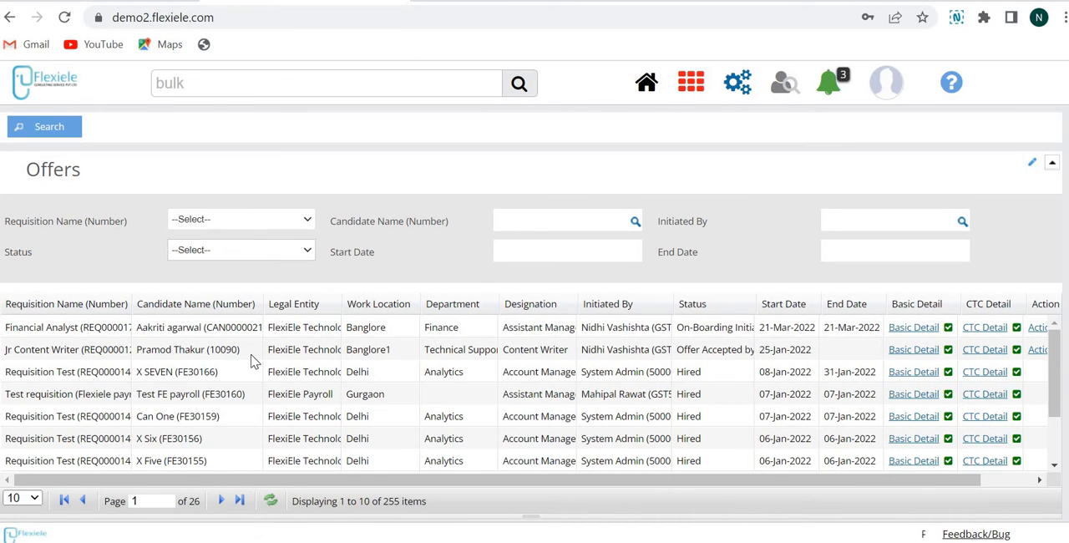
pyautogui.click(241, 250)
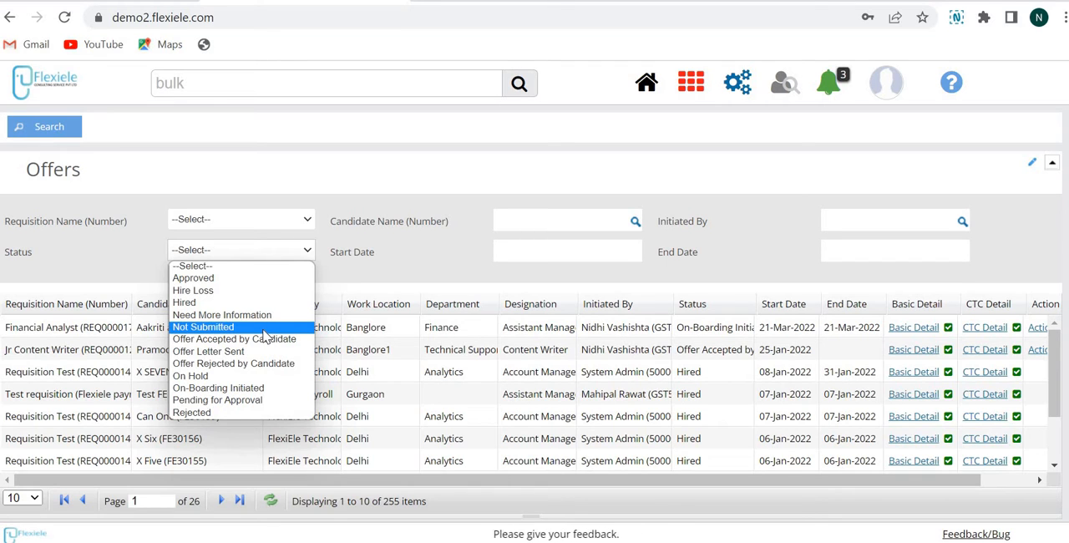
pyautogui.click(51, 141)
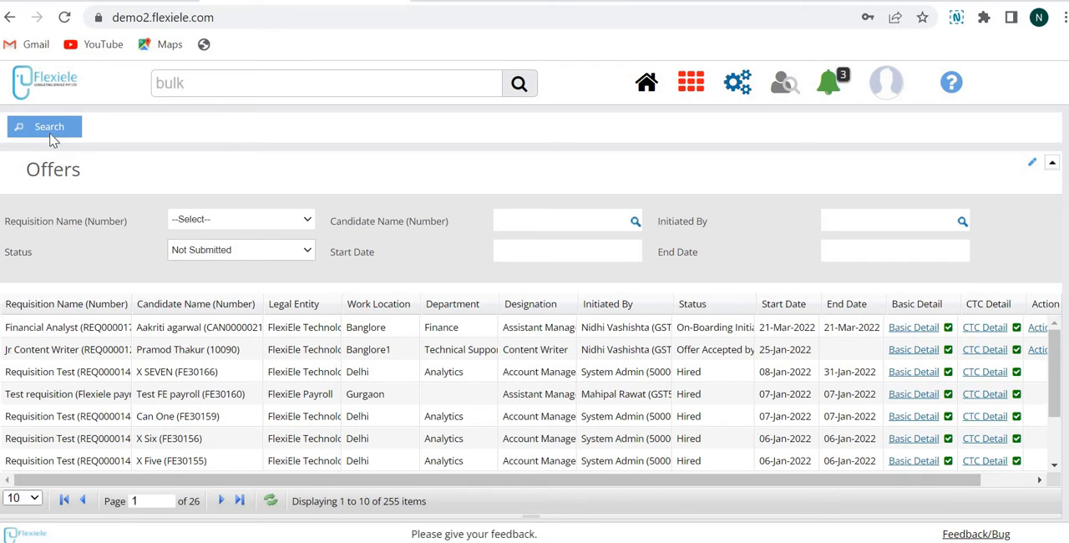
pyautogui.click(51, 134)
# Open the basic details of the first listed offer and enter the employee's name as point of contact
pyautogui.click(863, 333)
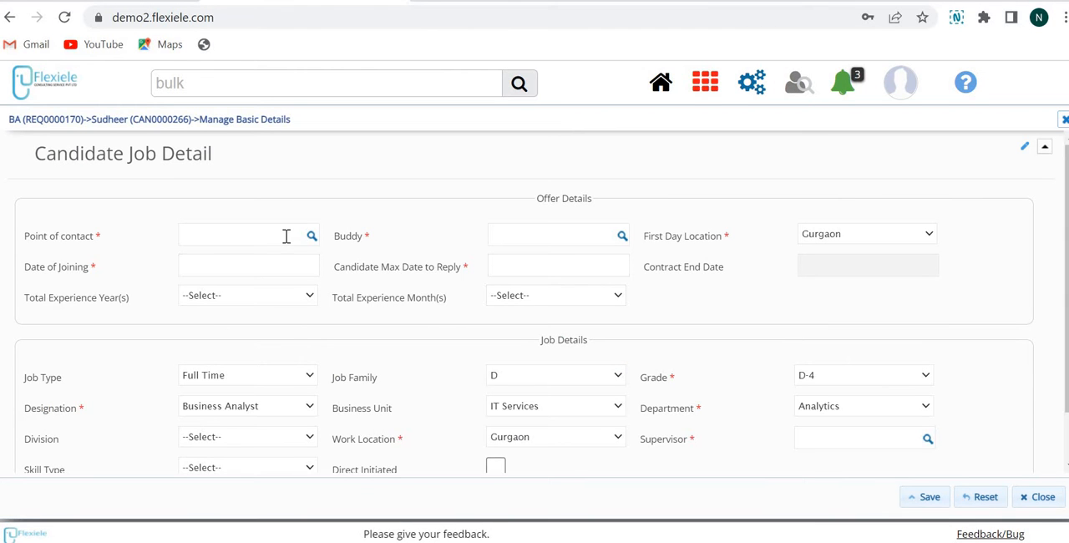
pyautogui.click(286, 236)
pyautogui.write('st')
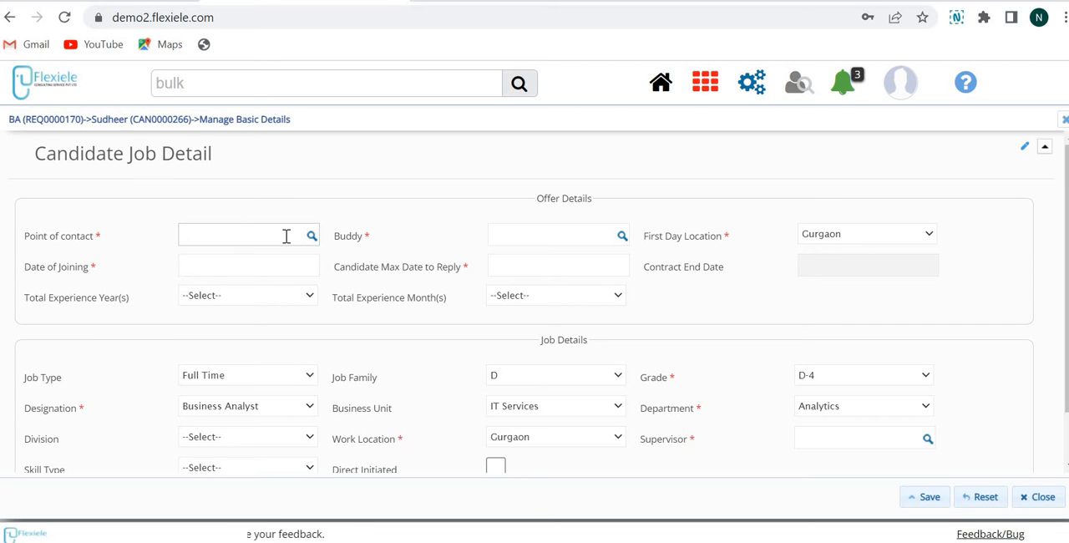
pyautogui.write('u')
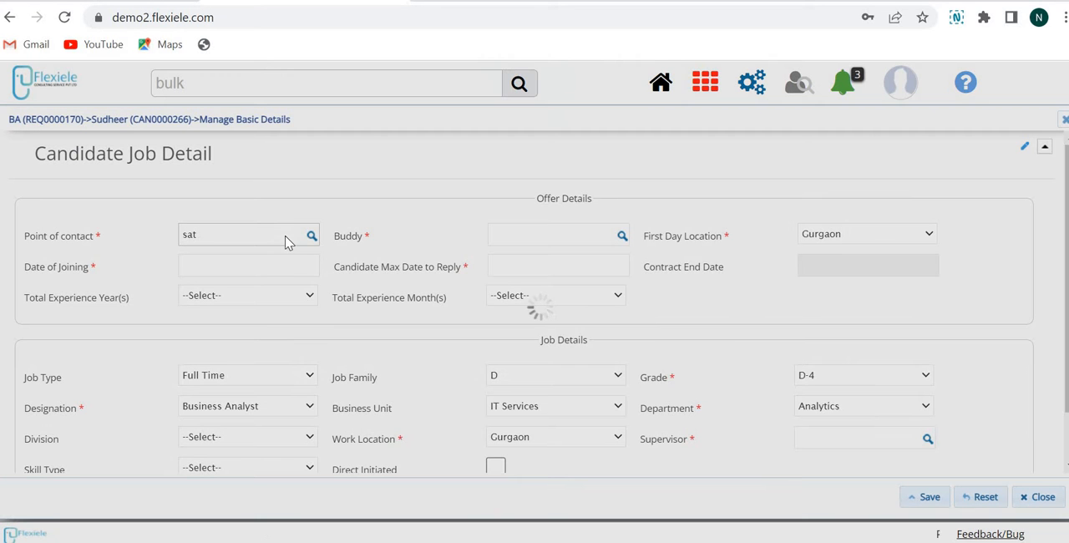
pyautogui.write('ya')
pyautogui.press('Down')
pyautogui.press('Return')
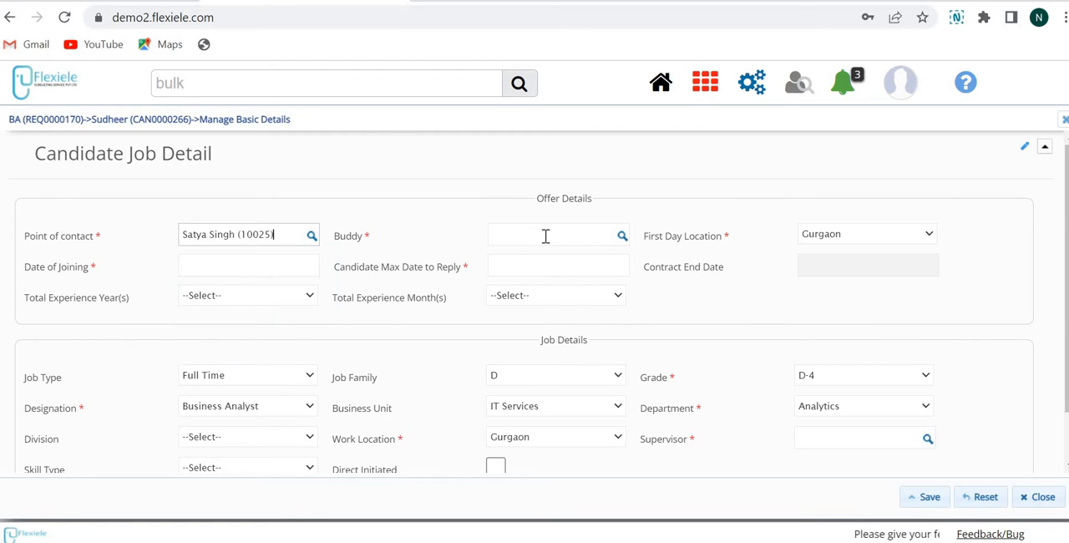
# Find the employee by first name and assign them as the candidate's buddy
pyautogui.click(545, 236)
pyautogui.write('ma')
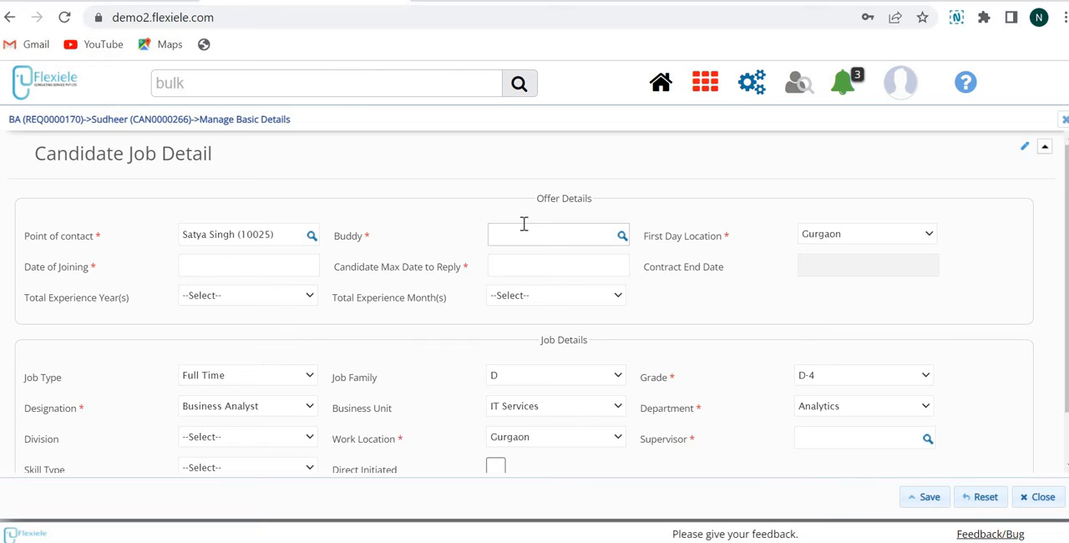
pyautogui.write('satya')
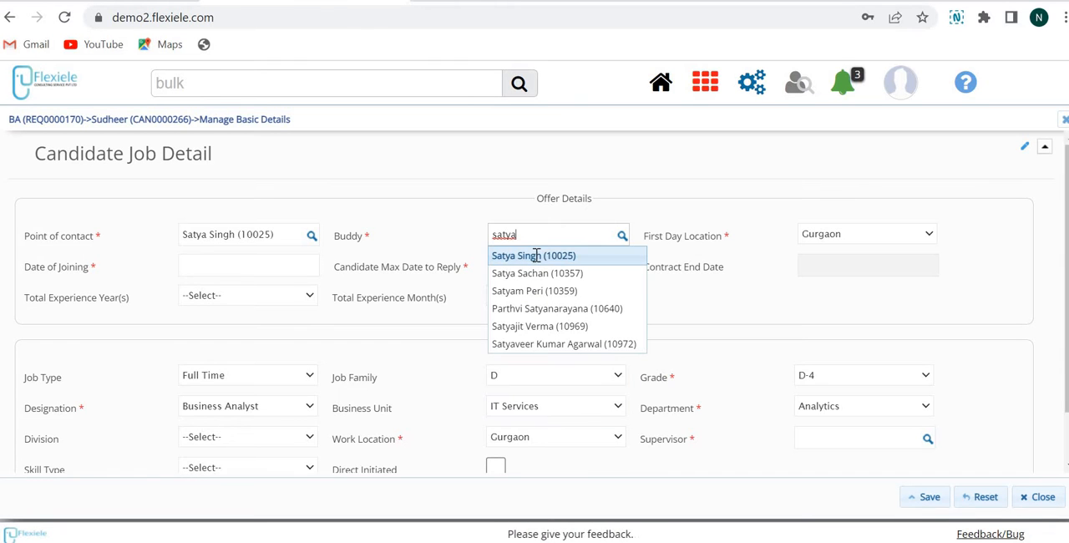
pyautogui.click(535, 257)
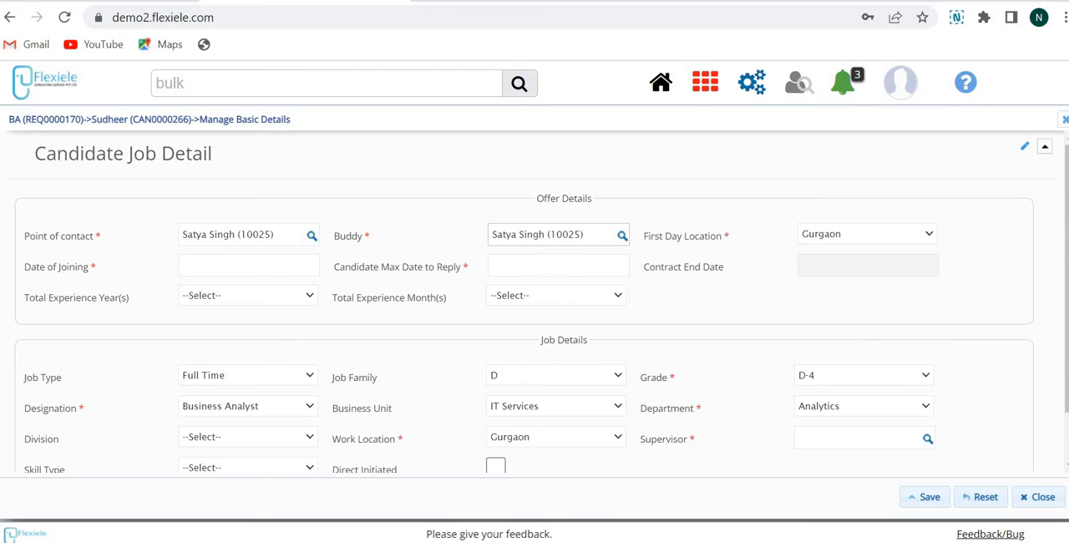
# Set the date of joining to 01-Apr-2022 and the candidate's maximum date to reply to 31-Mar-2022
pyautogui.scroll(-1, 836, 242)
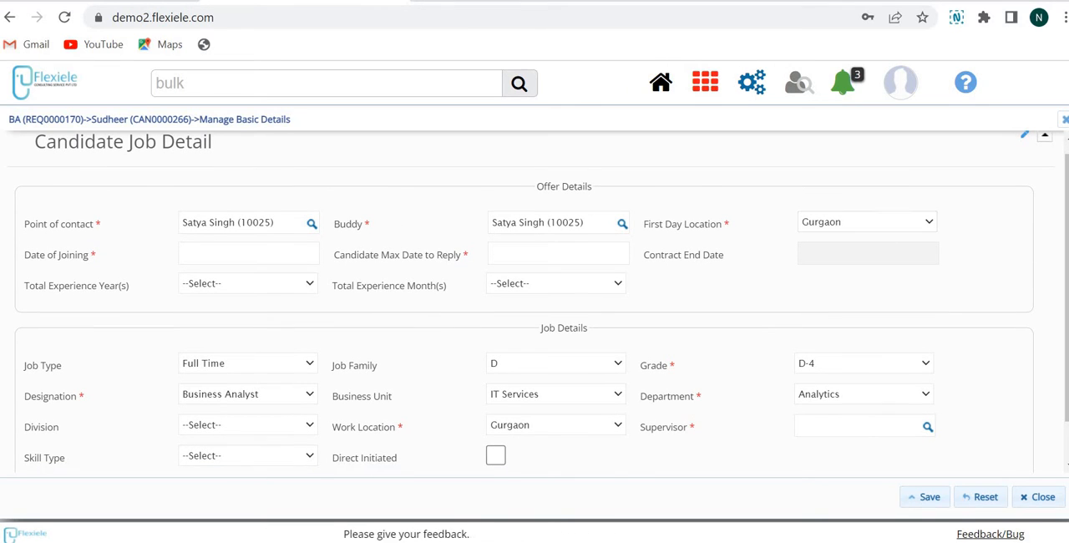
pyautogui.click(301, 255)
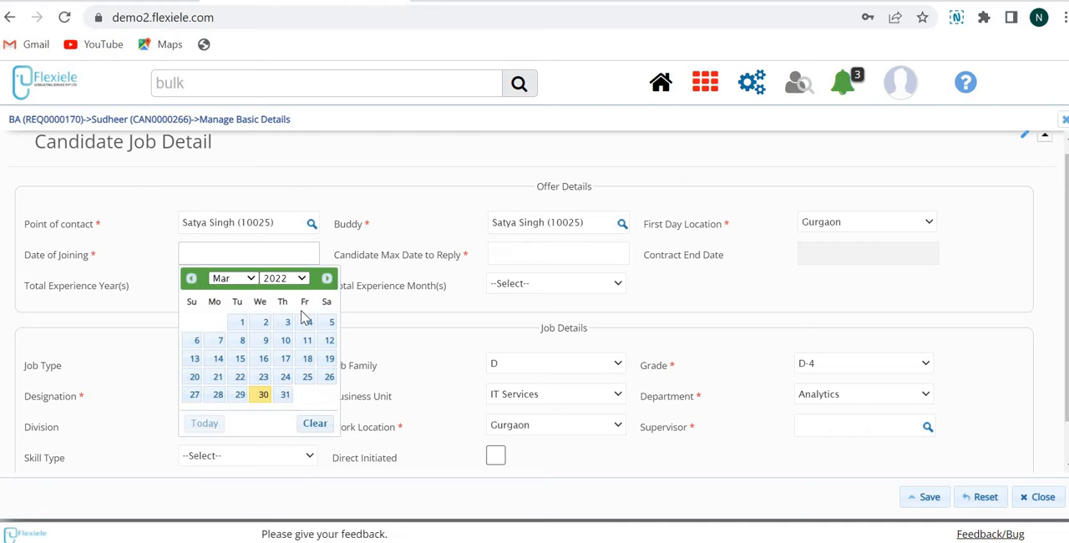
pyautogui.click(327, 278)
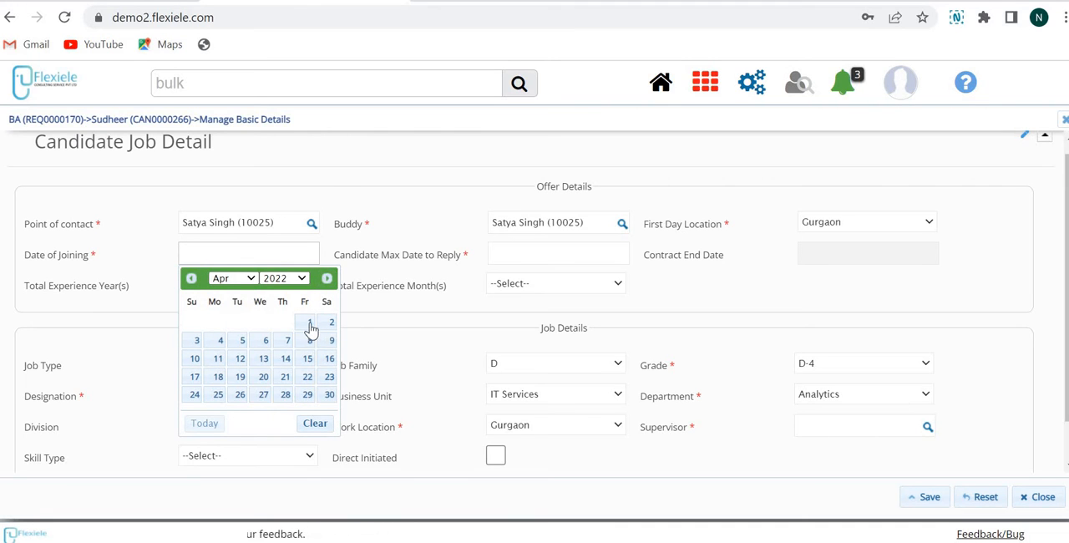
pyautogui.click(518, 252)
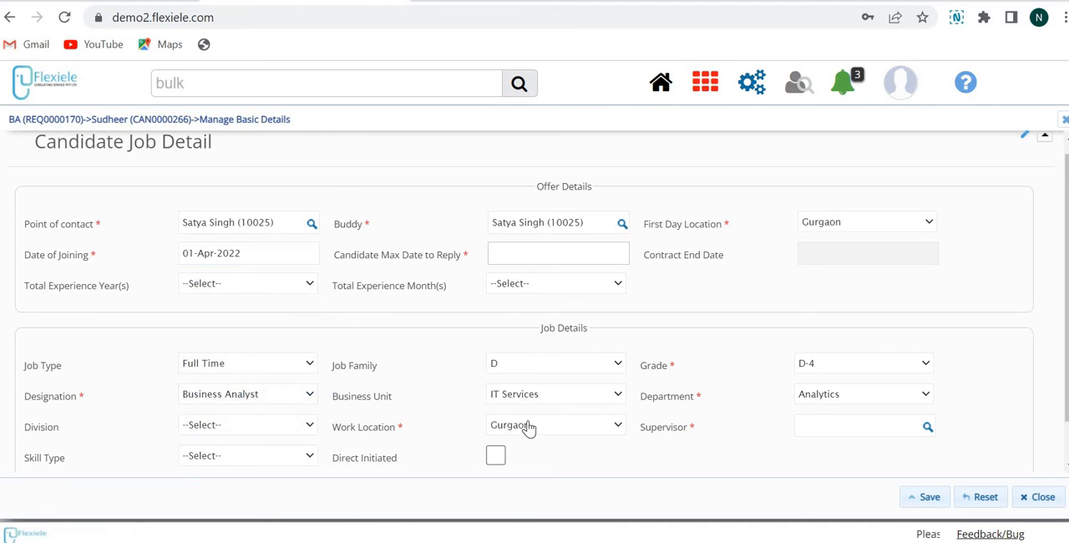
pyautogui.click(594, 396)
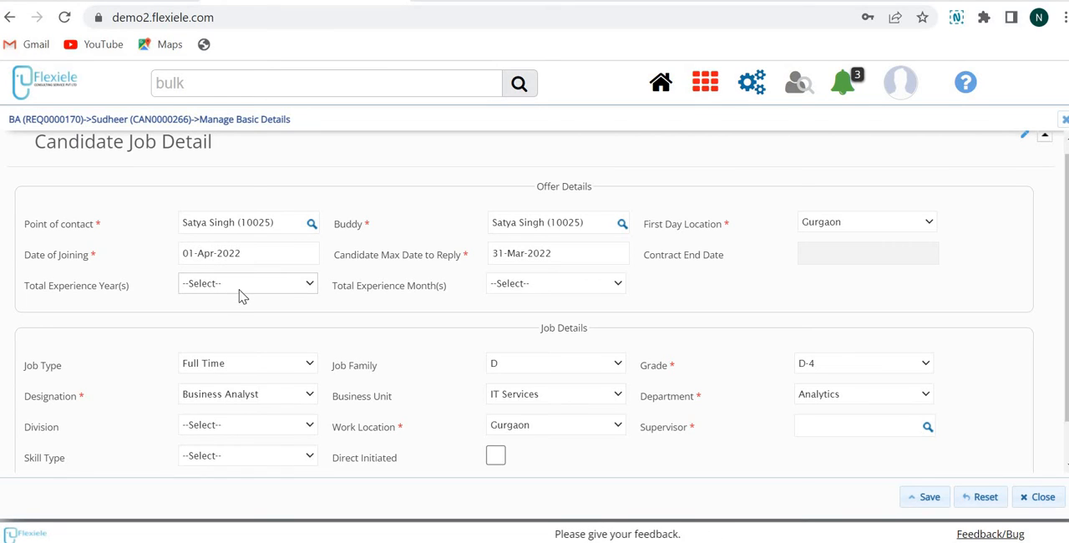
# Look through the options for the candidate's total experience in years and months
pyautogui.click(288, 284)
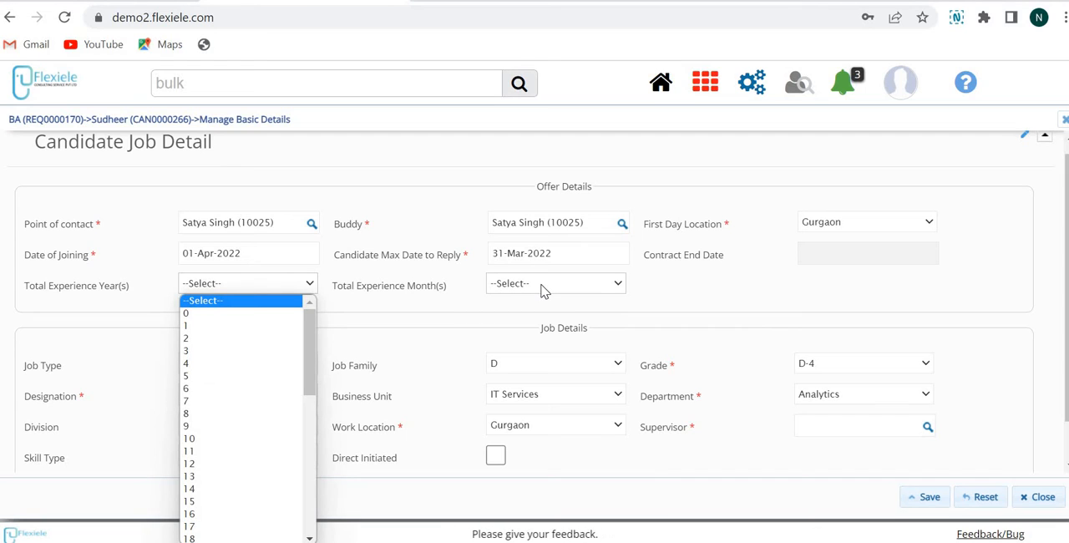
pyautogui.click(541, 289)
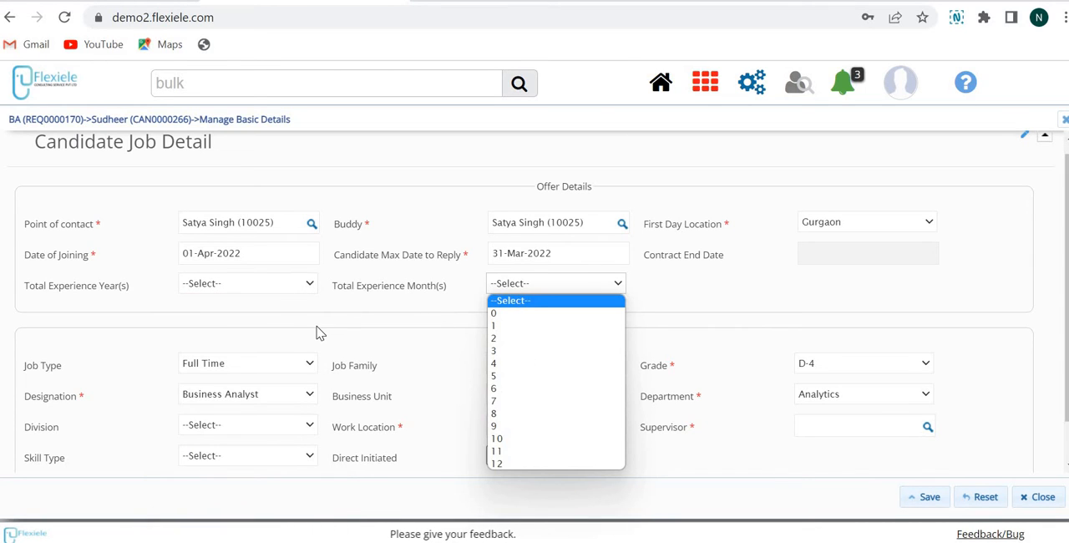
pyautogui.click(299, 348)
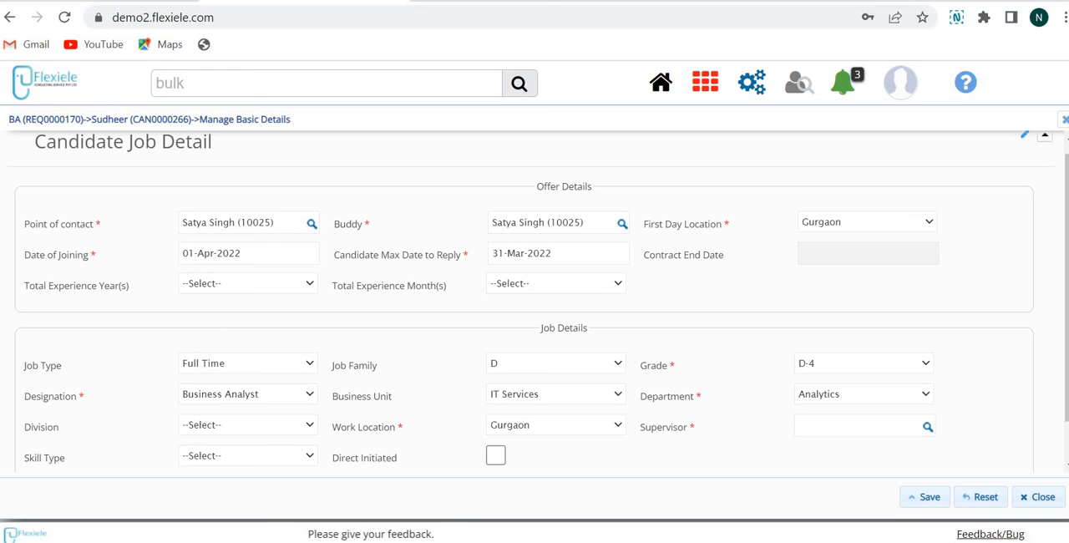
# Assign the supervisor by name in the job details, then save and close the candidate's job record
pyautogui.scroll(-1, 282, 322)
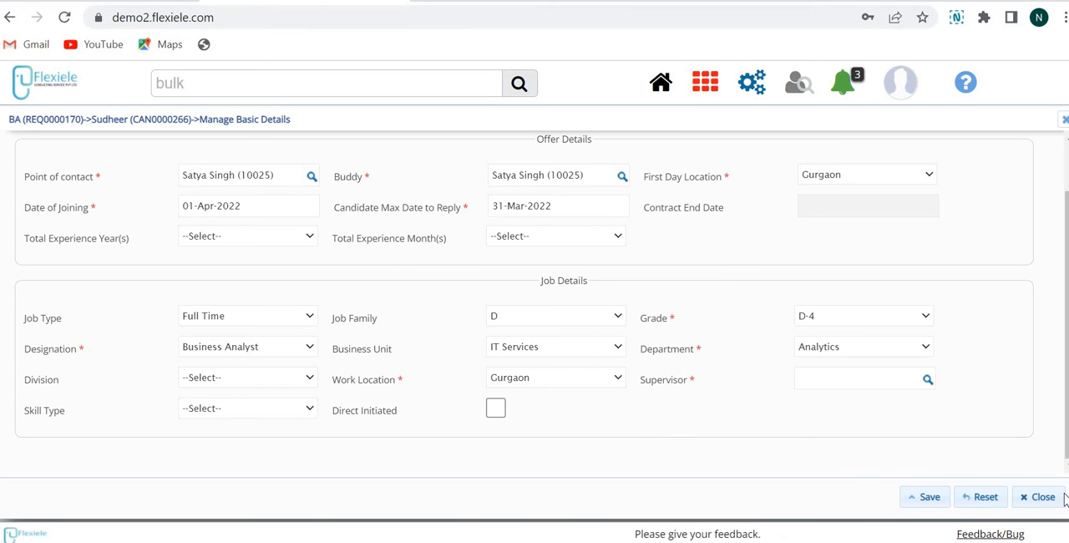
pyautogui.click(928, 500)
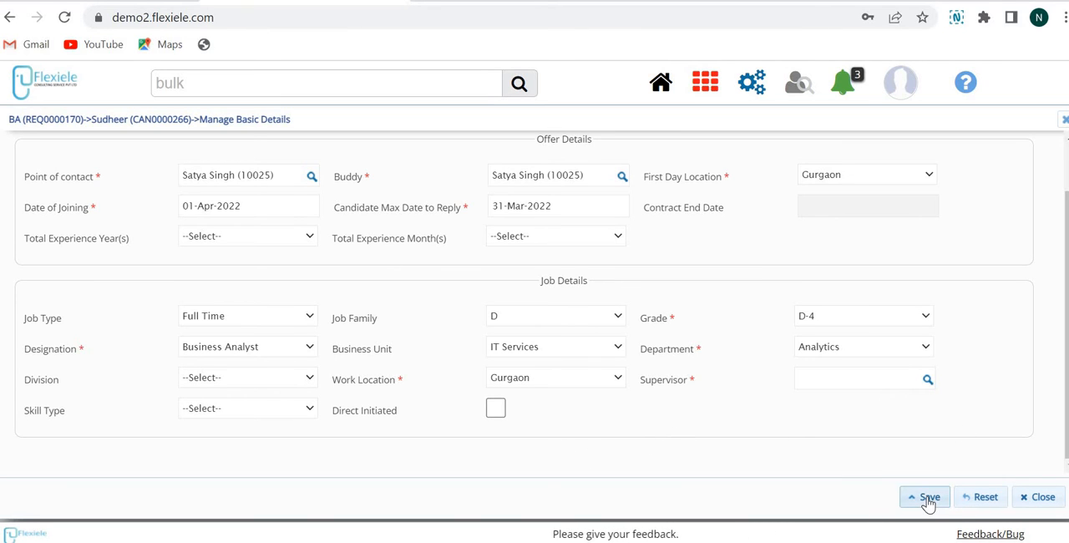
pyautogui.click(839, 383)
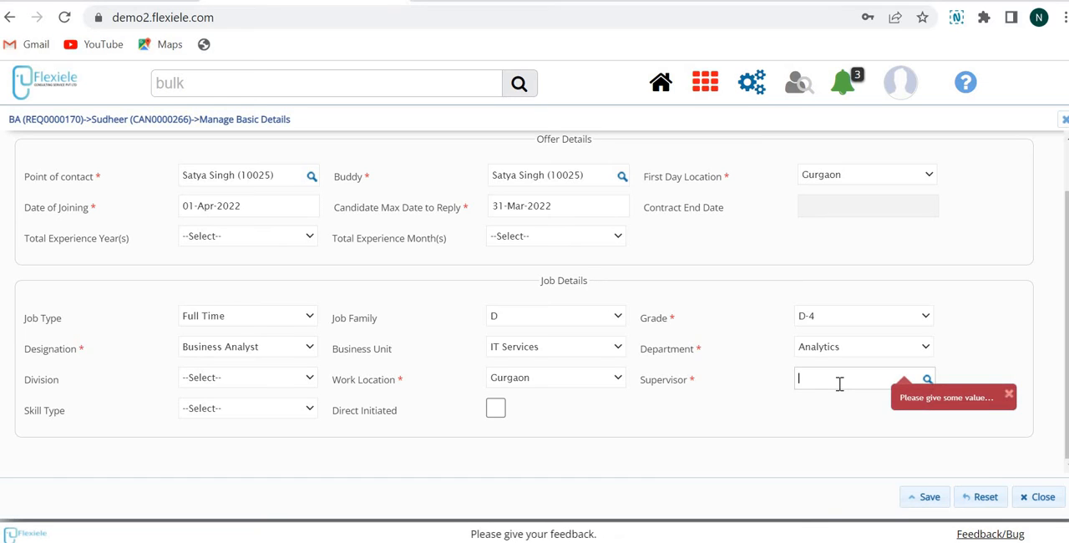
pyautogui.write('mahadeo')
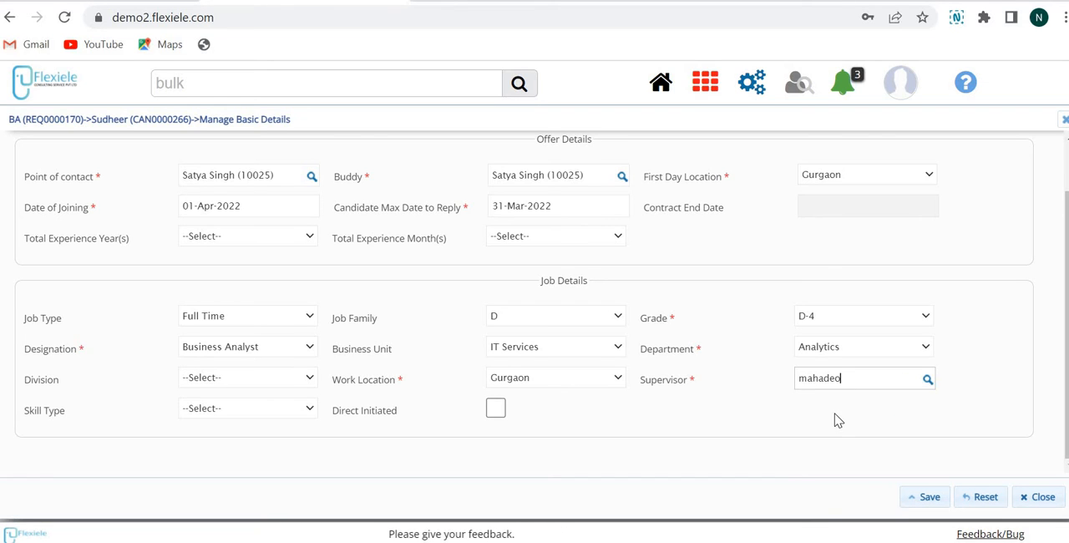
pyautogui.press('Return')
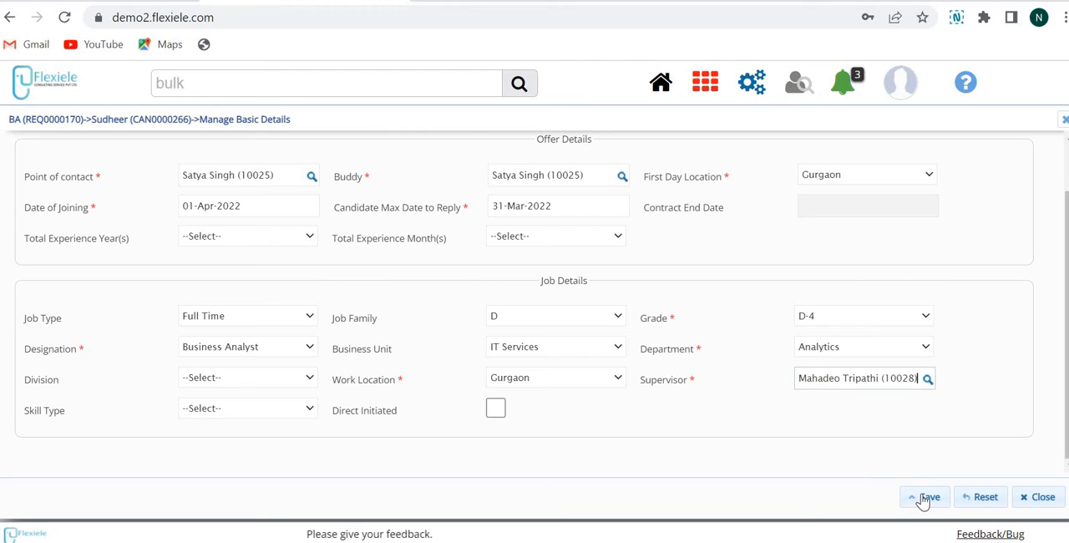
pyautogui.click(924, 499)
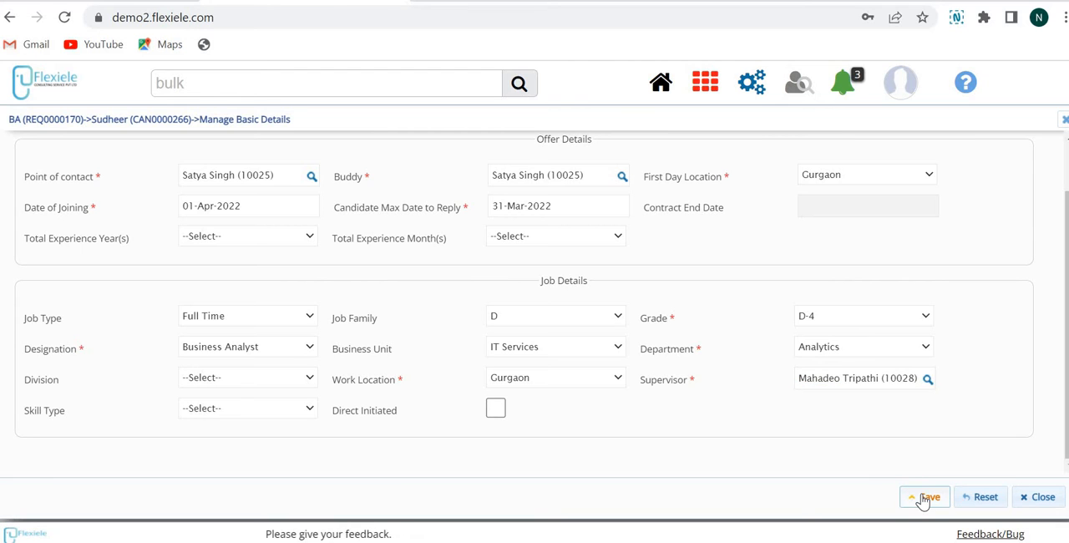
pyautogui.click(1038, 497)
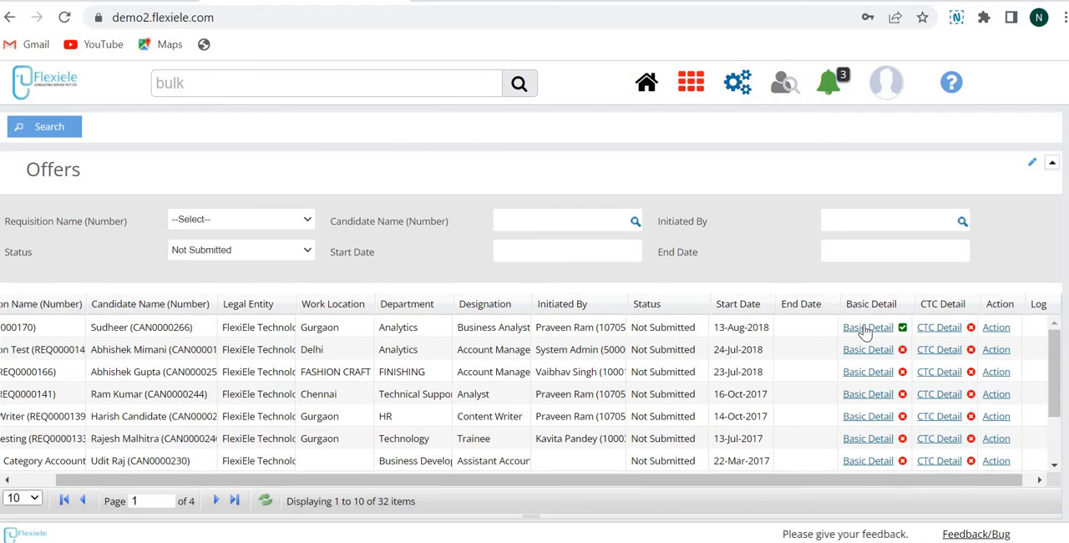
# Open the CTC details of the first listed offer and set the total annual CTC to 500000
pyautogui.click(946, 331)
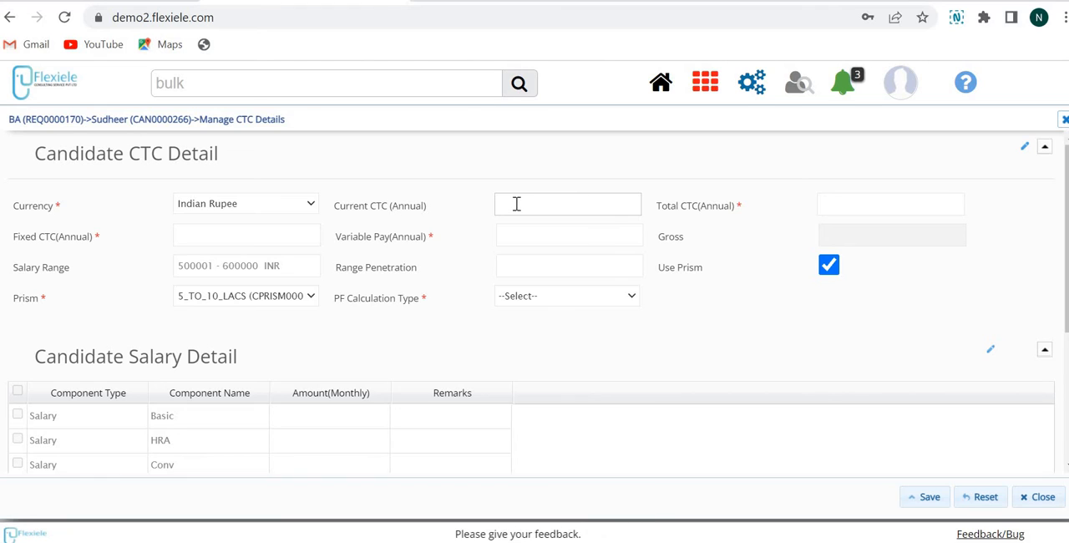
pyautogui.click(852, 198)
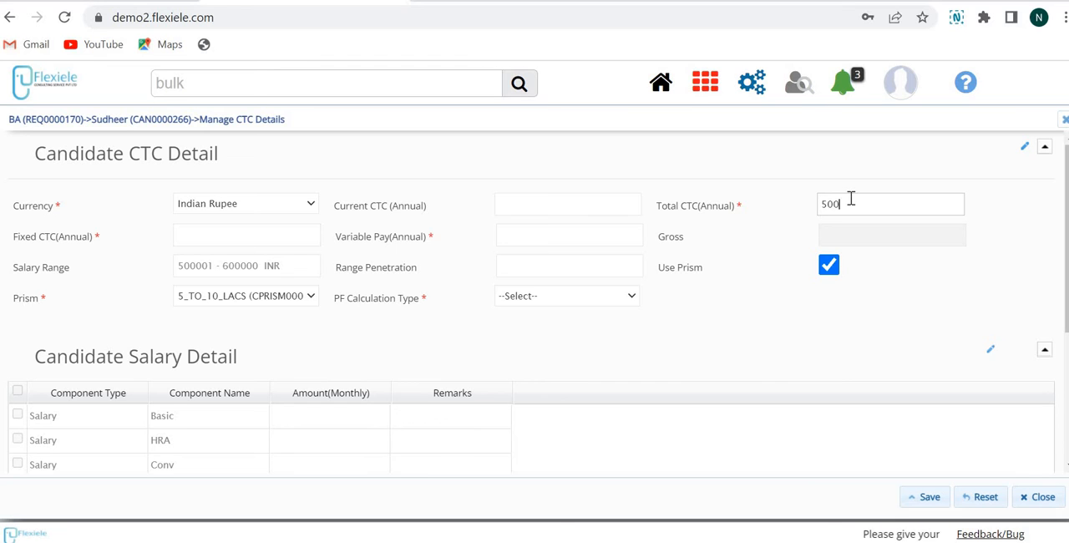
pyautogui.write('000')
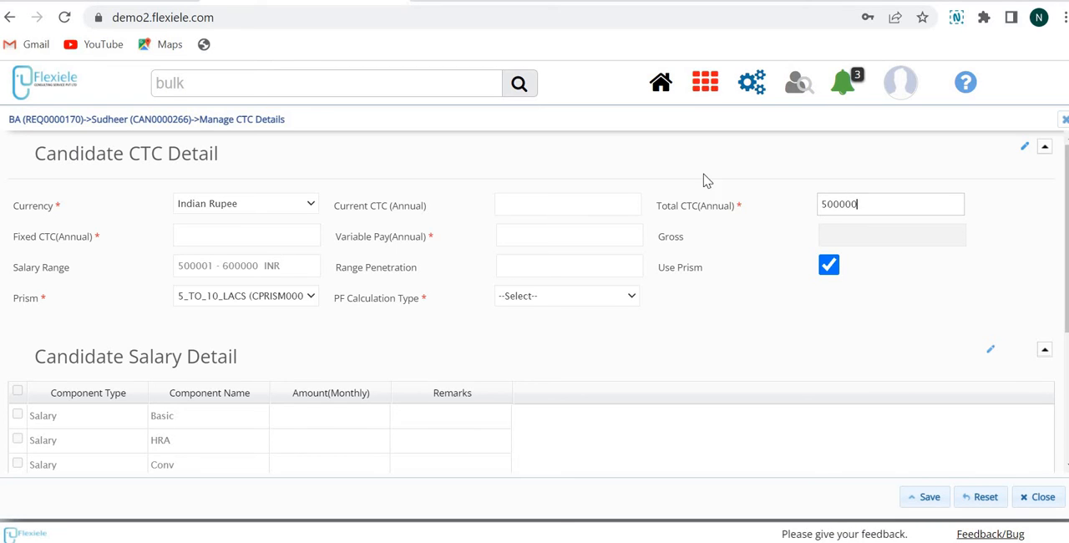
pyautogui.click(726, 325)
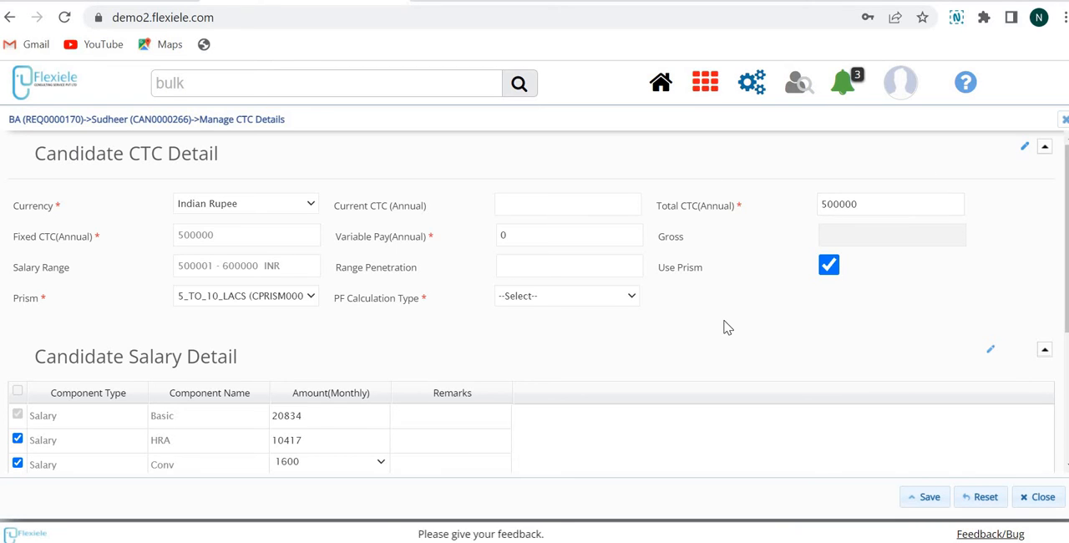
pyautogui.click(900, 198)
pyautogui.click(23, 240)
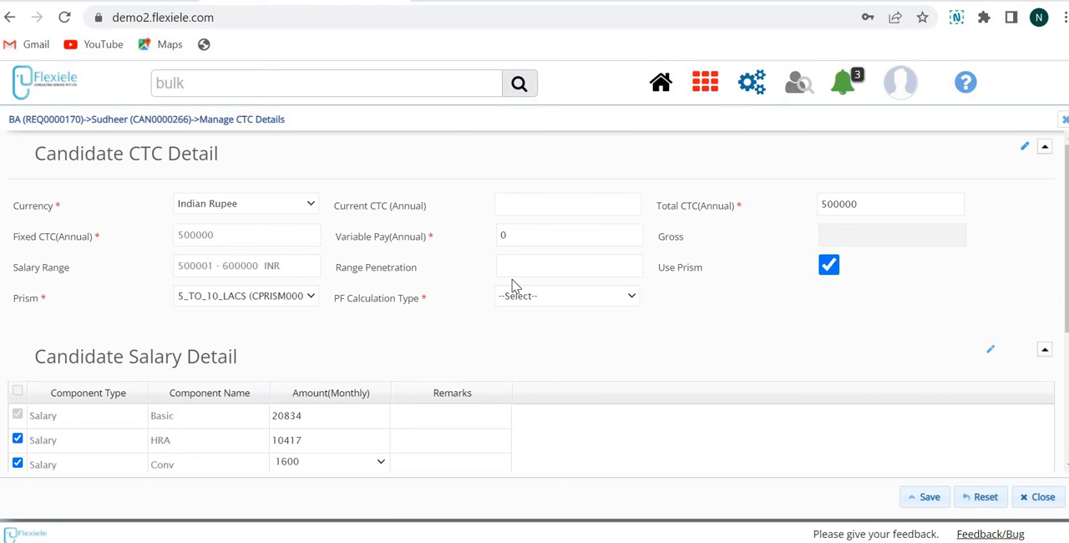
# Set the annual variable pay to 50000 and apply it to the salary breakdown
pyautogui.click(530, 238)
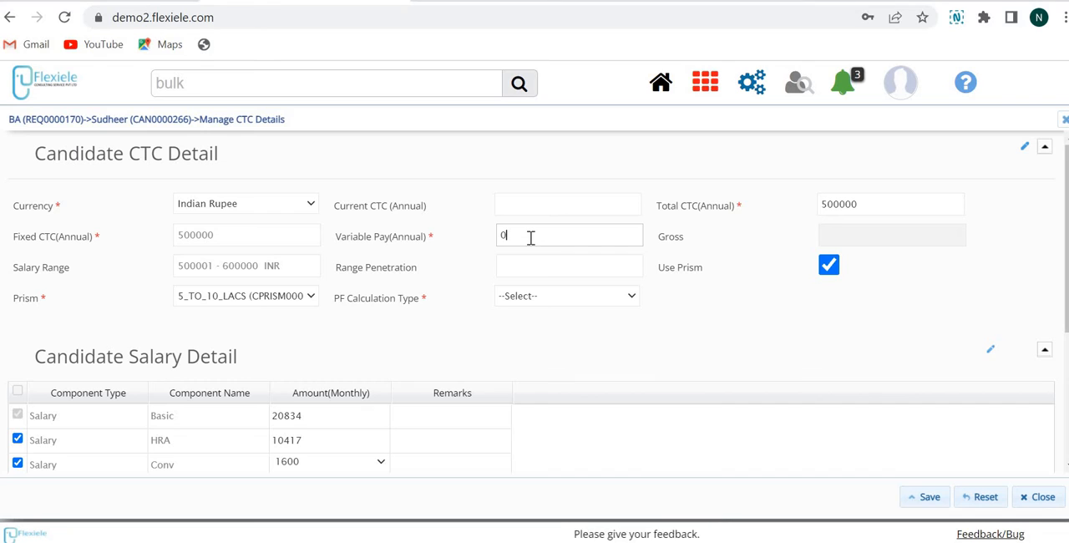
pyautogui.press('BackSpace')
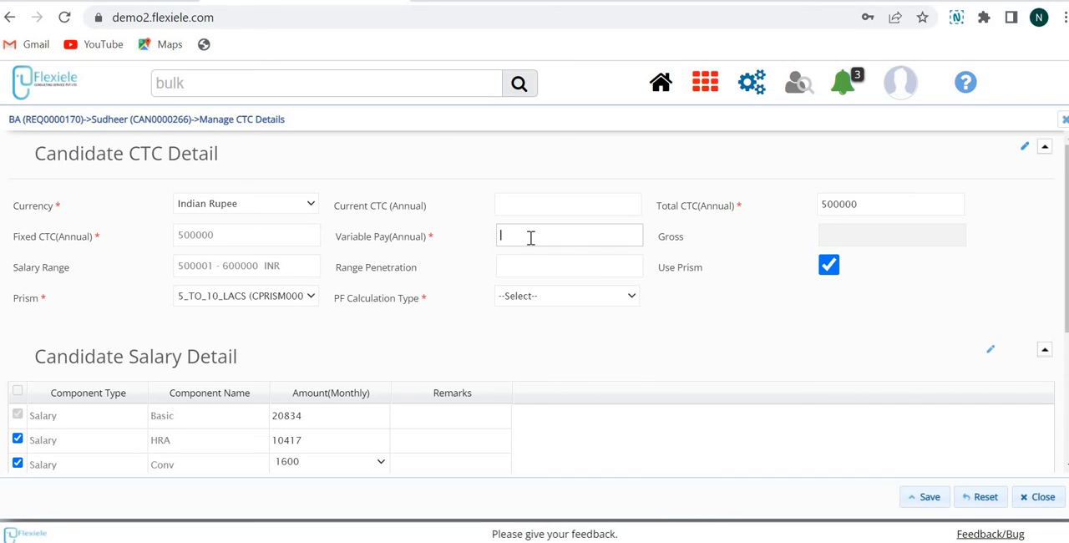
pyautogui.write('5000')
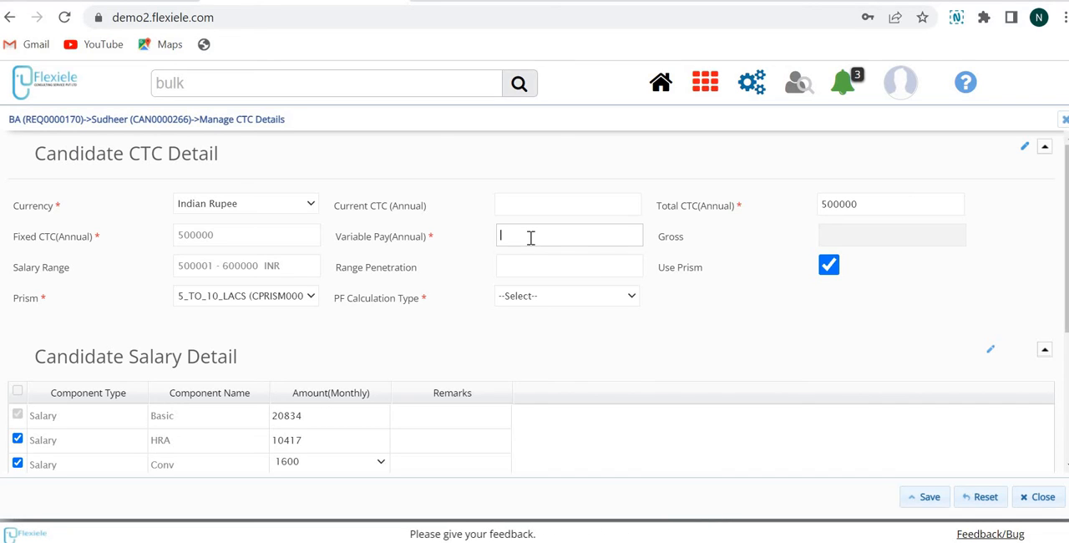
pyautogui.write('0')
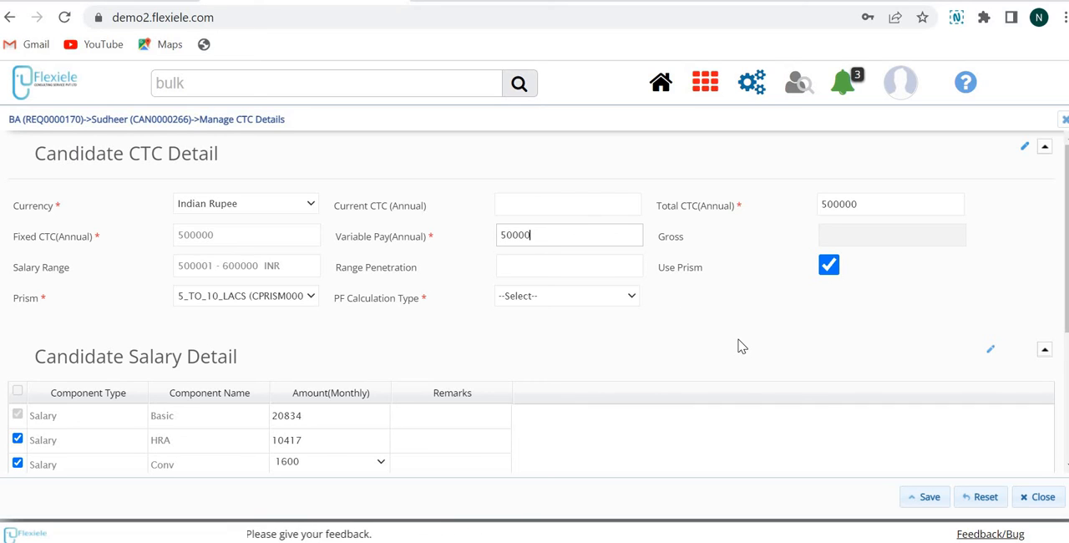
pyautogui.click(888, 192)
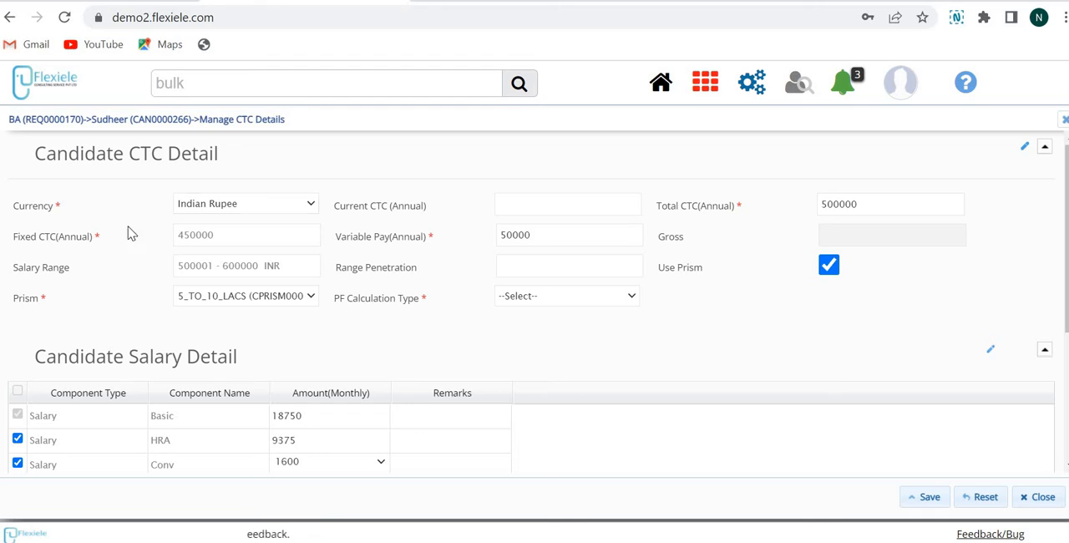
# Review the candidate's CTC fields, the monthly salary component breakdown and the available Prism options
pyautogui.click(576, 240)
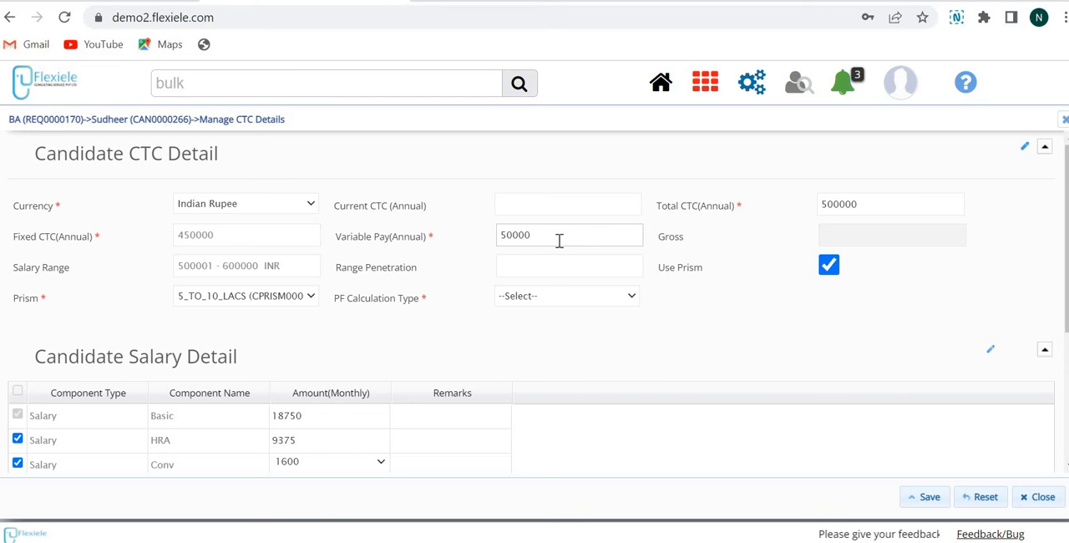
pyautogui.click(913, 332)
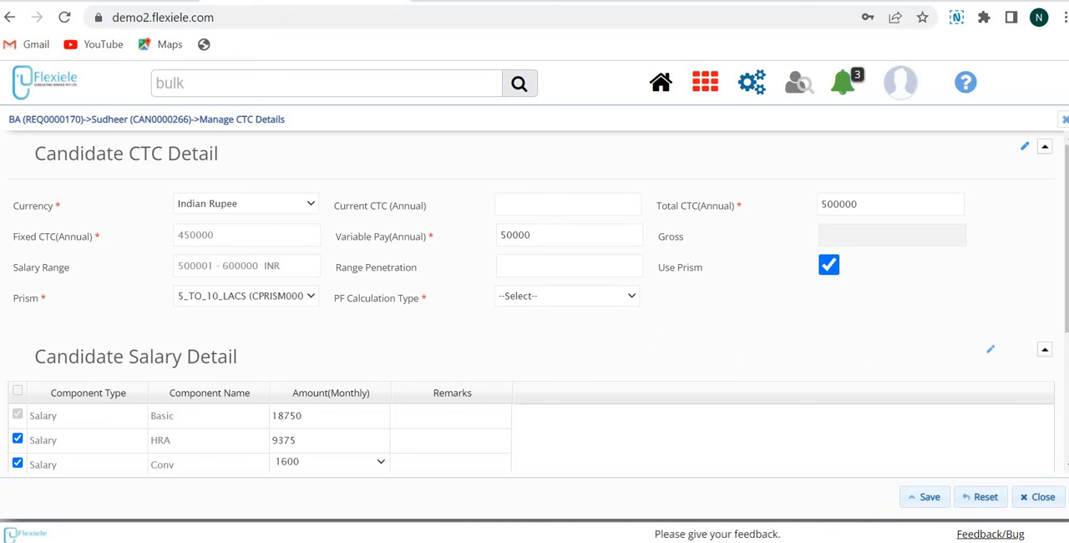
pyautogui.moveTo(1066, 288); pyautogui.dragTo(1066, 331)
pyautogui.scroll(-1, 891, 249)
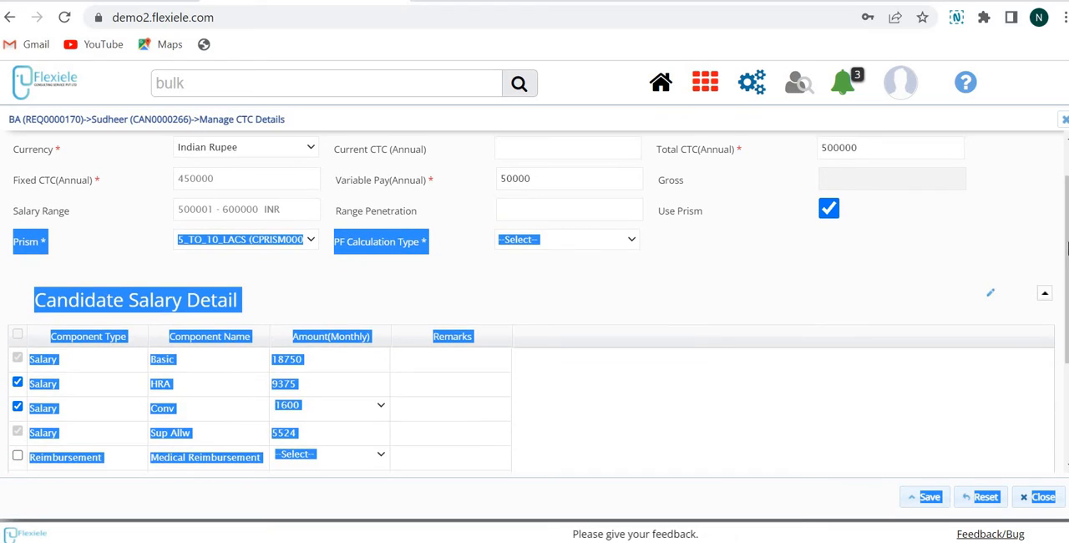
pyautogui.click(916, 285)
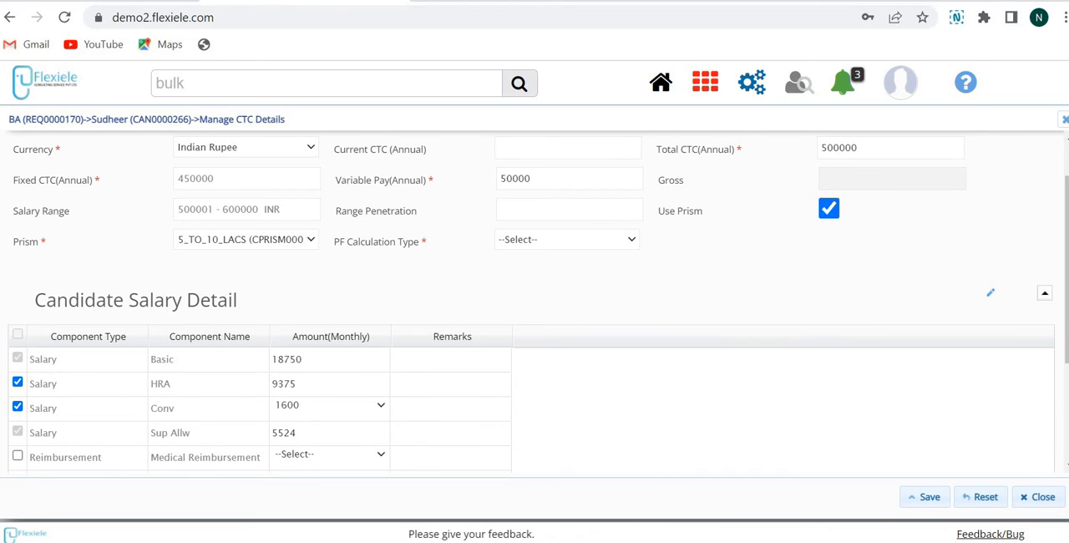
pyautogui.scroll(-3, 531, 334)
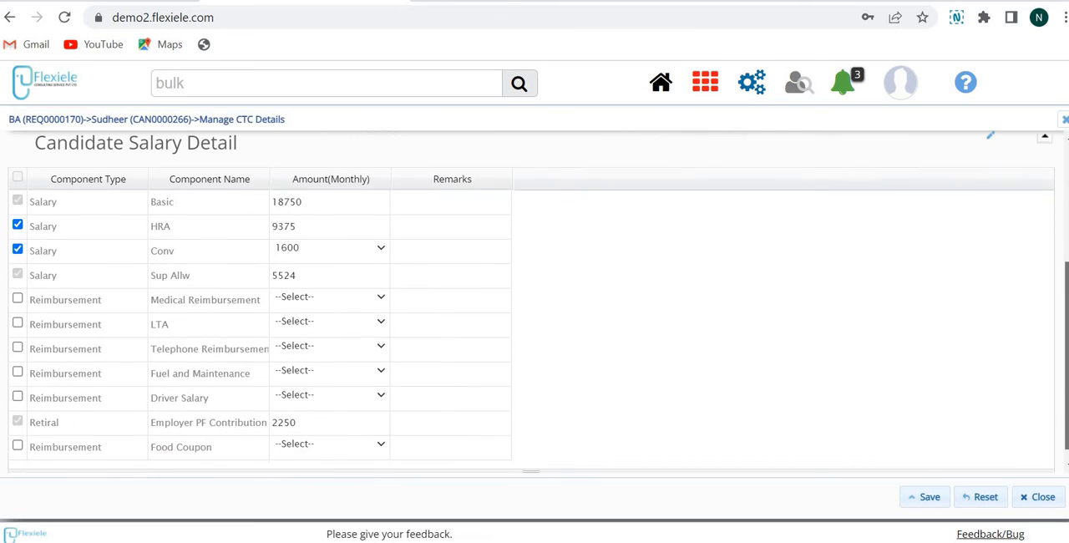
pyautogui.scroll(3, 281, 311)
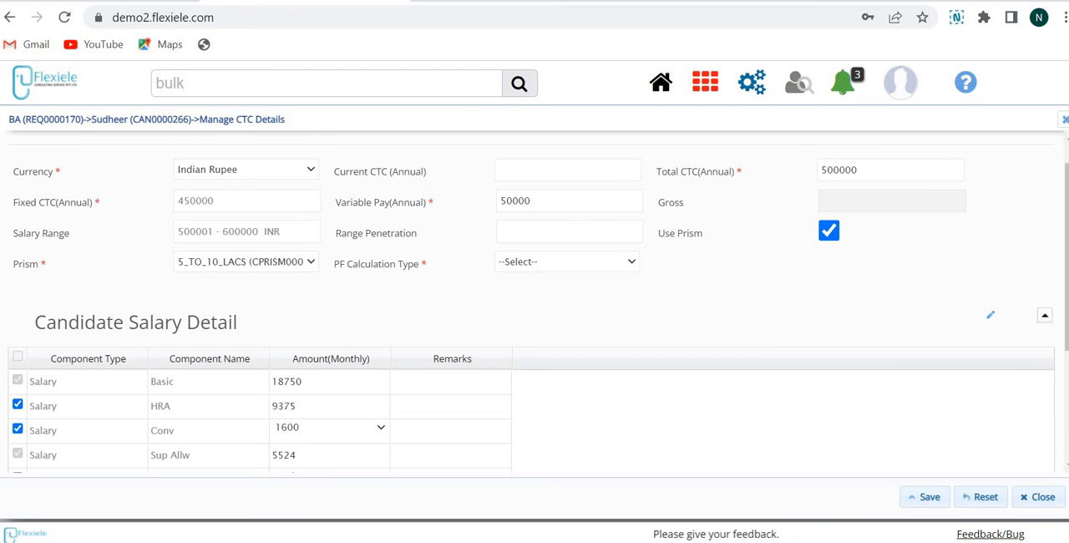
pyautogui.scroll(-3, 535, 301)
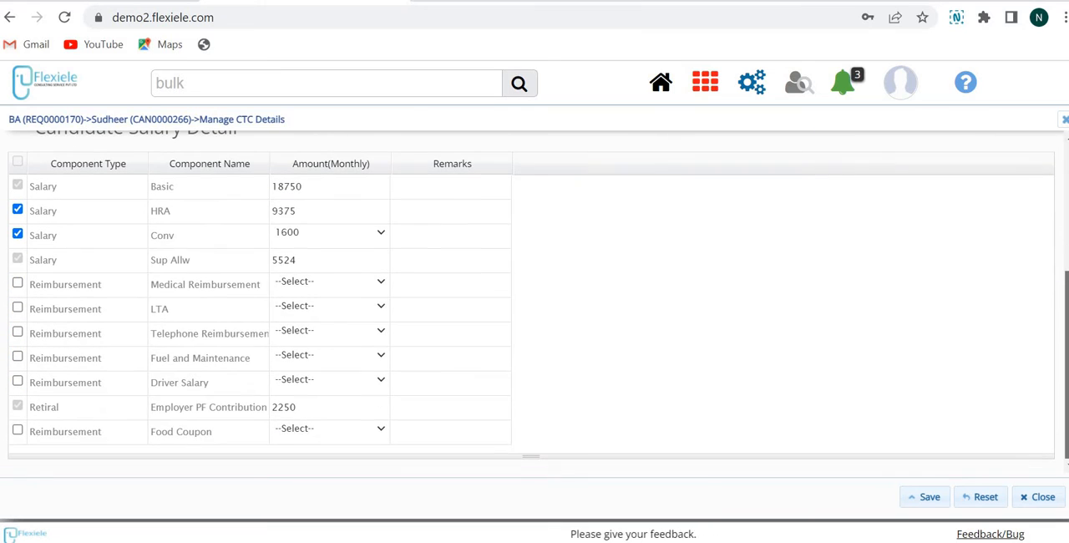
pyautogui.scroll(3, 502, 305)
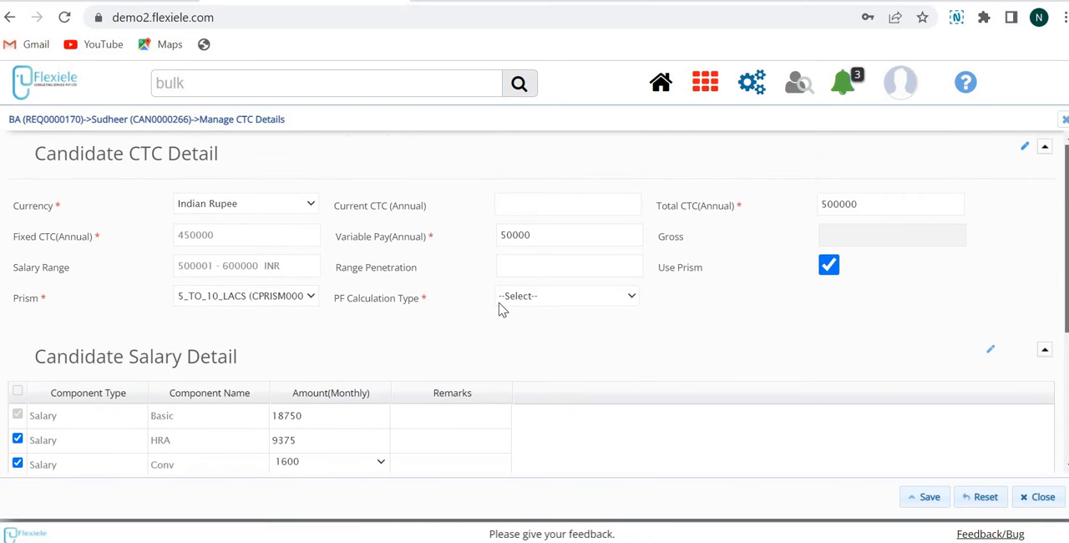
pyautogui.click(287, 301)
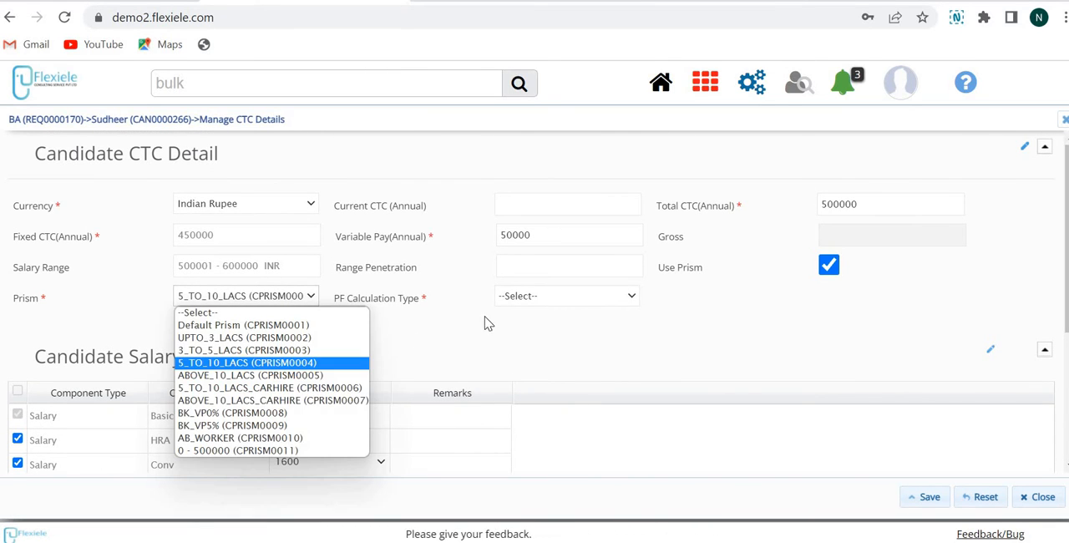
pyautogui.click(651, 329)
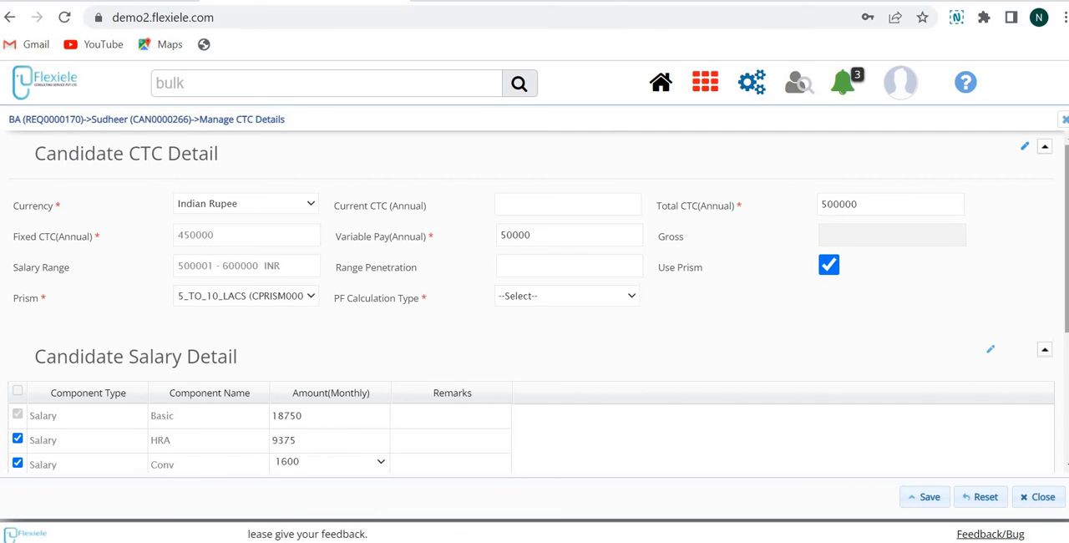
# Set the PF calculation type to On Ceiling, then save and close the candidate's CTC details
pyautogui.scroll(-3, 535, 334)
pyautogui.click(928, 500)
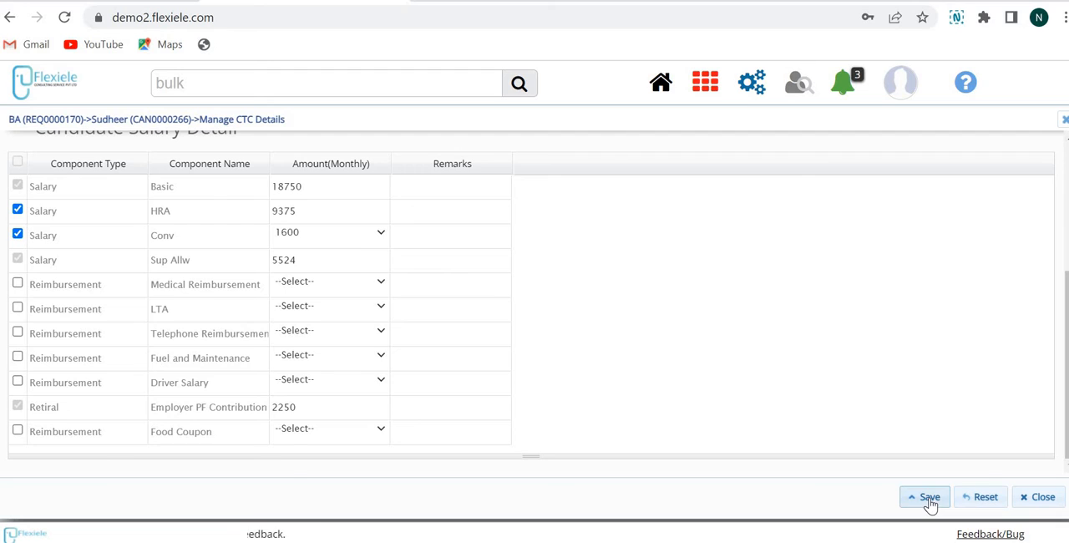
pyautogui.click(556, 301)
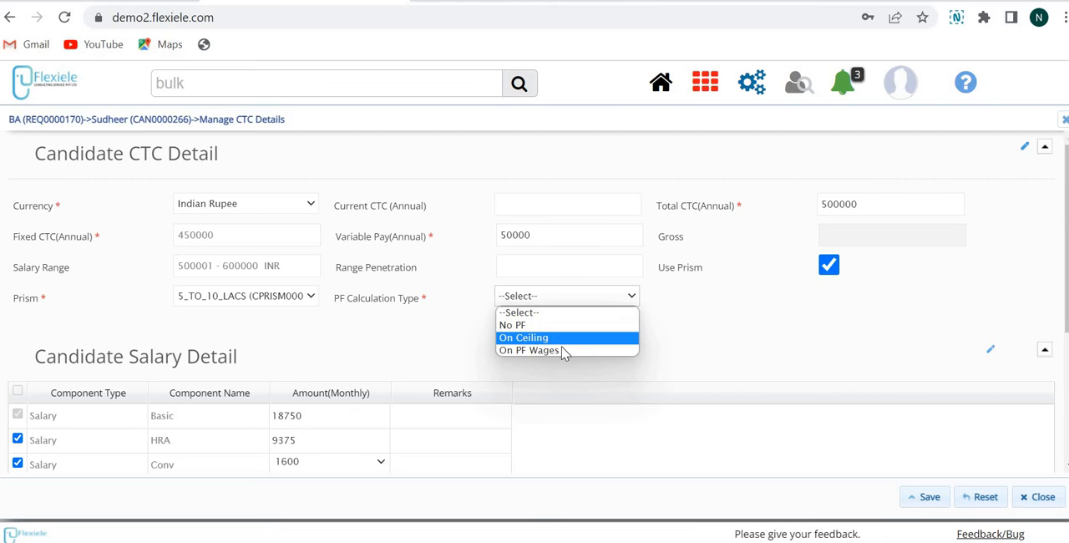
pyautogui.click(959, 489)
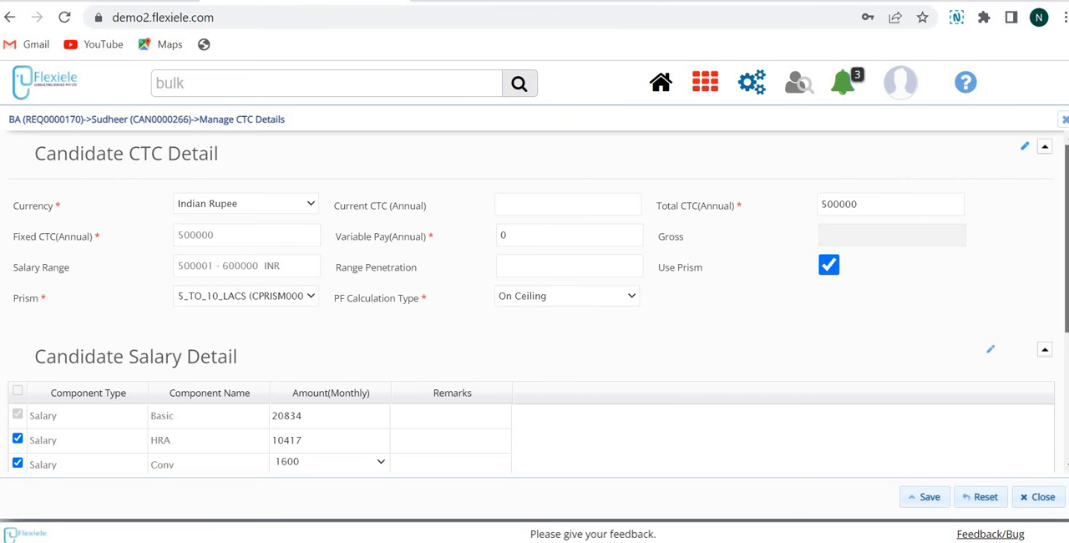
pyautogui.scroll(-3, 938, 514)
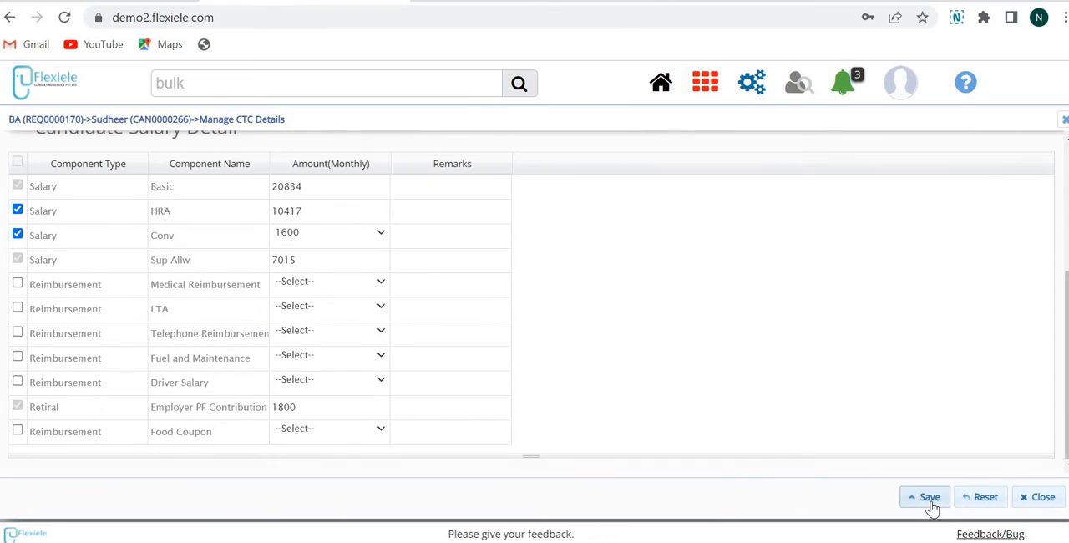
pyautogui.click(931, 503)
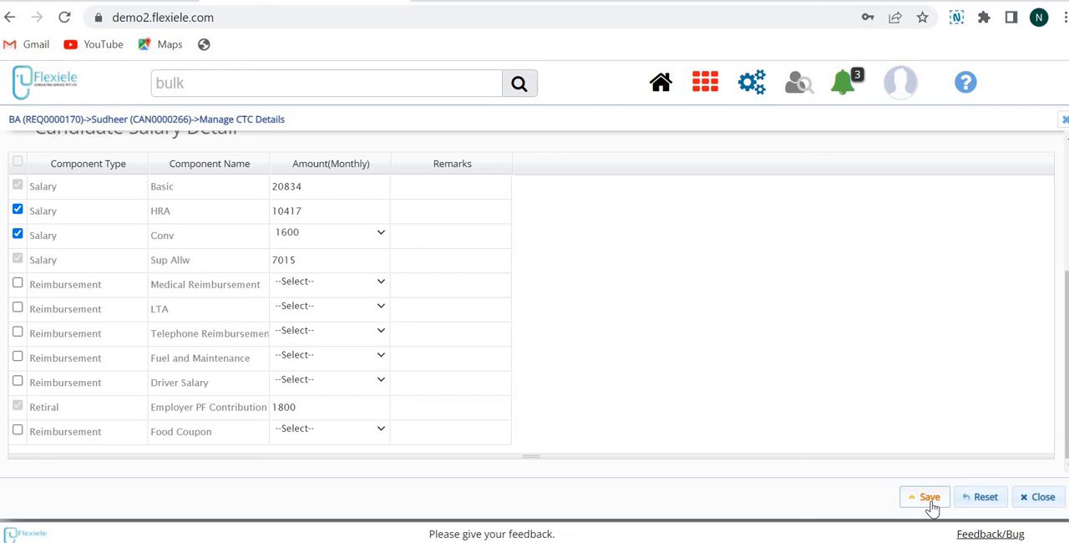
pyautogui.click(1043, 498)
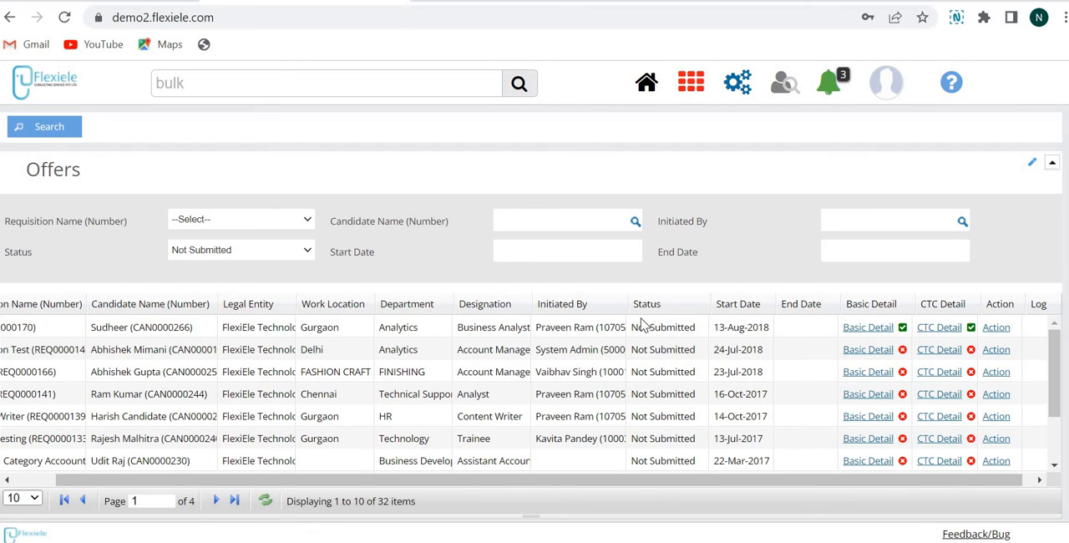
# Send the first listed offer, for the BA requisition, as a request for approval without comments
pyautogui.click(1000, 330)
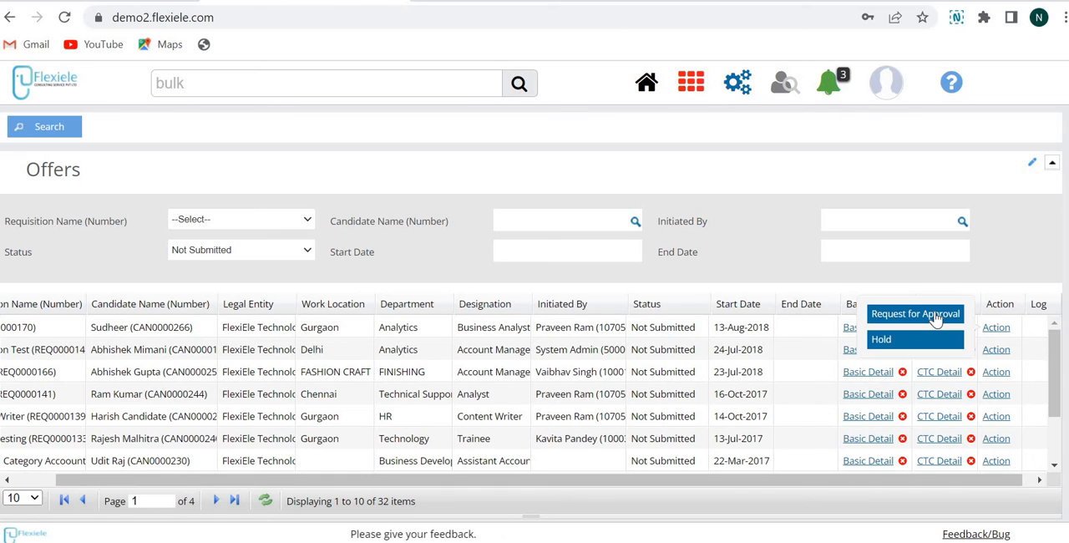
pyautogui.click(916, 315)
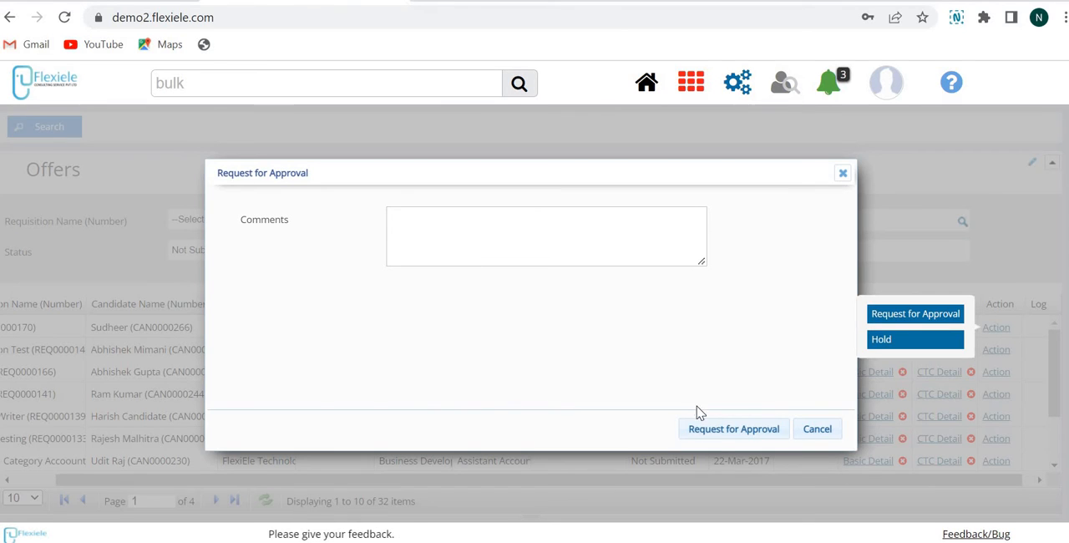
pyautogui.click(717, 441)
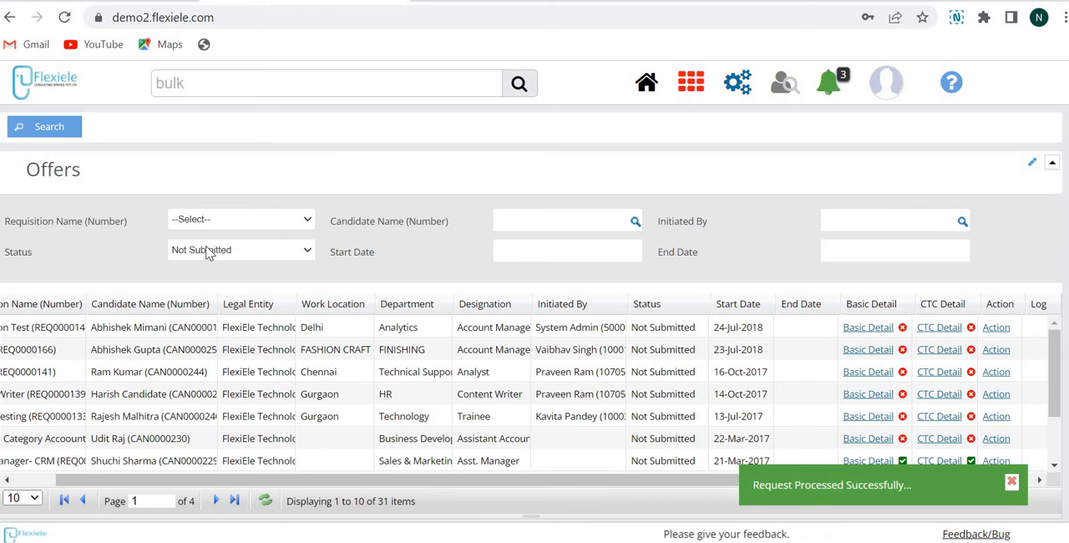
# Filter the offers by the status Pending for Approval and open the approval details of the first listed offer
pyautogui.click(256, 252)
pyautogui.click(219, 437)
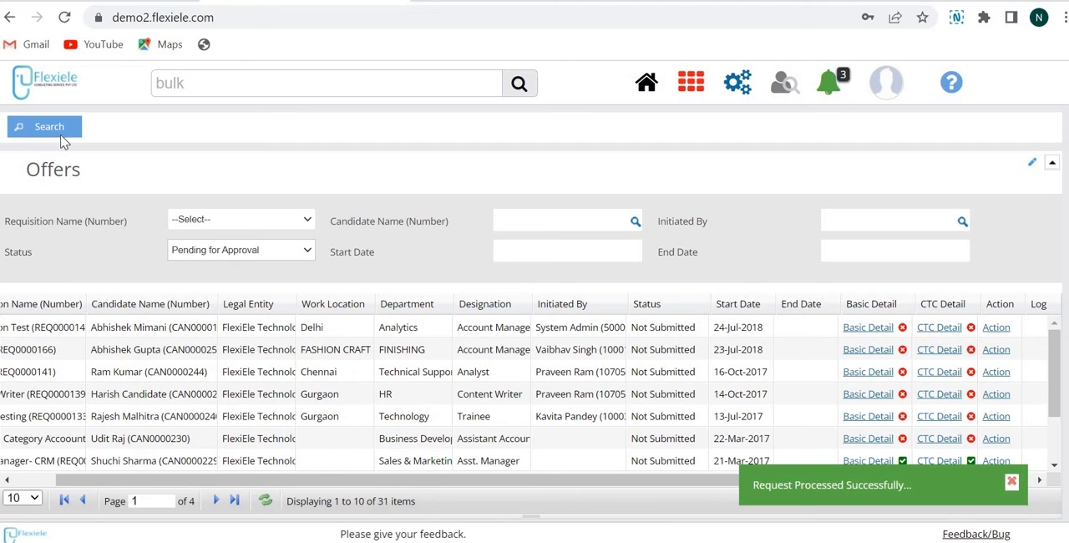
pyautogui.click(61, 135)
pyautogui.click(673, 330)
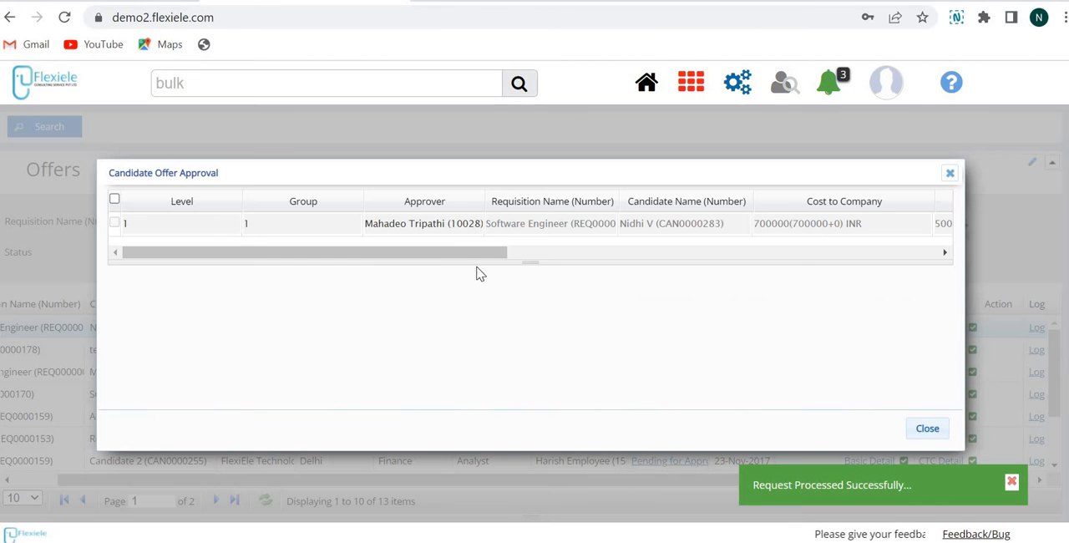
# Copy the approver's employee number from the approval details and switch to that user's account
pyautogui.doubleClick(472, 224)
pyautogui.hotkey('ctrl', 'c')
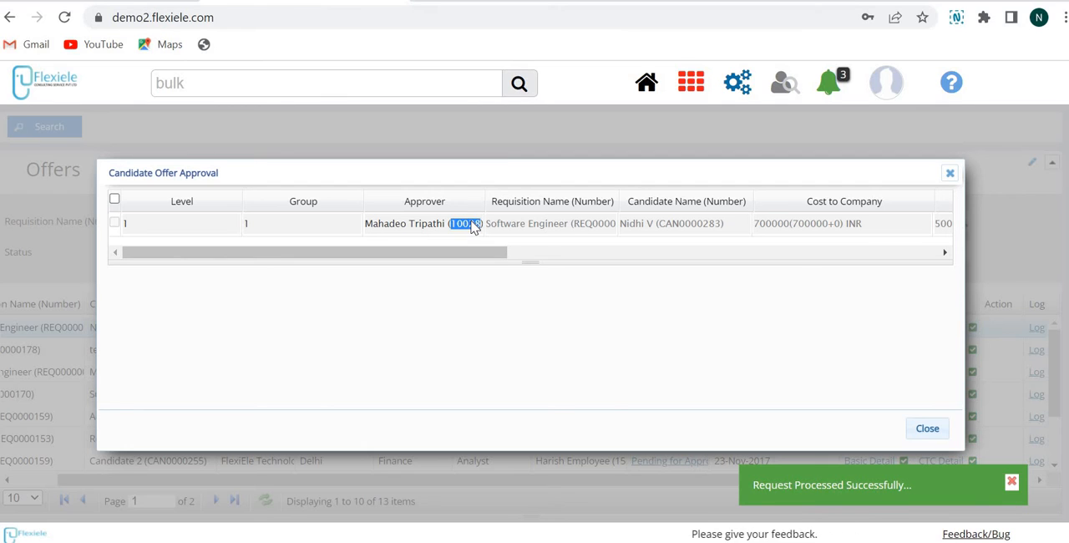
pyautogui.click(885, 87)
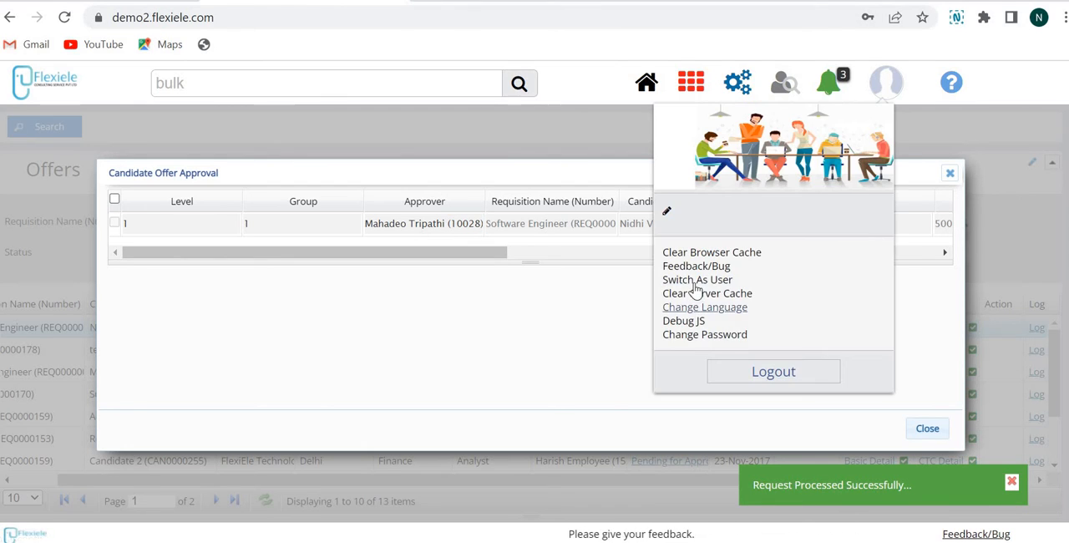
pyautogui.click(697, 280)
pyautogui.hotkey('ctrl', 'v')
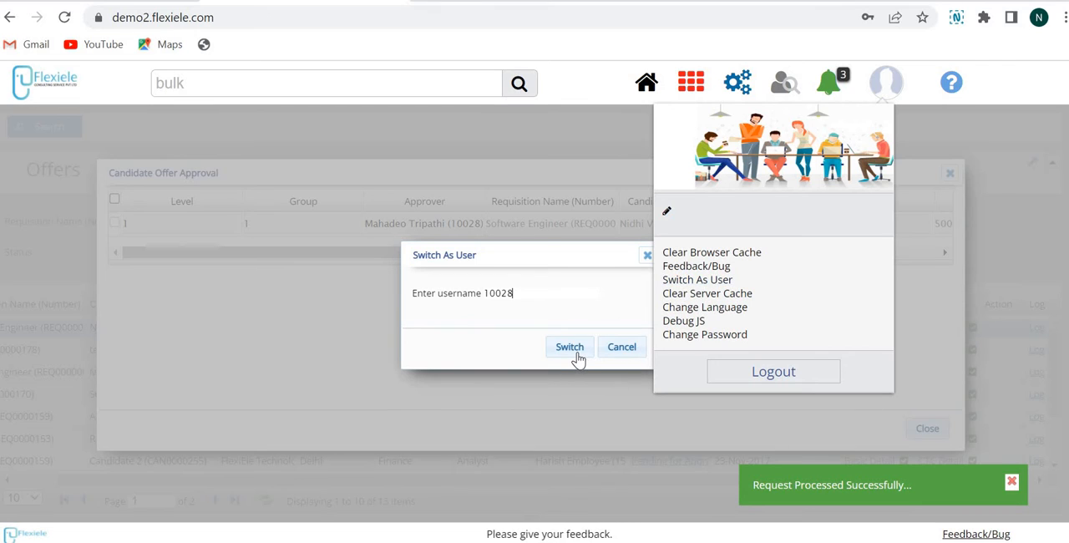
pyautogui.click(572, 349)
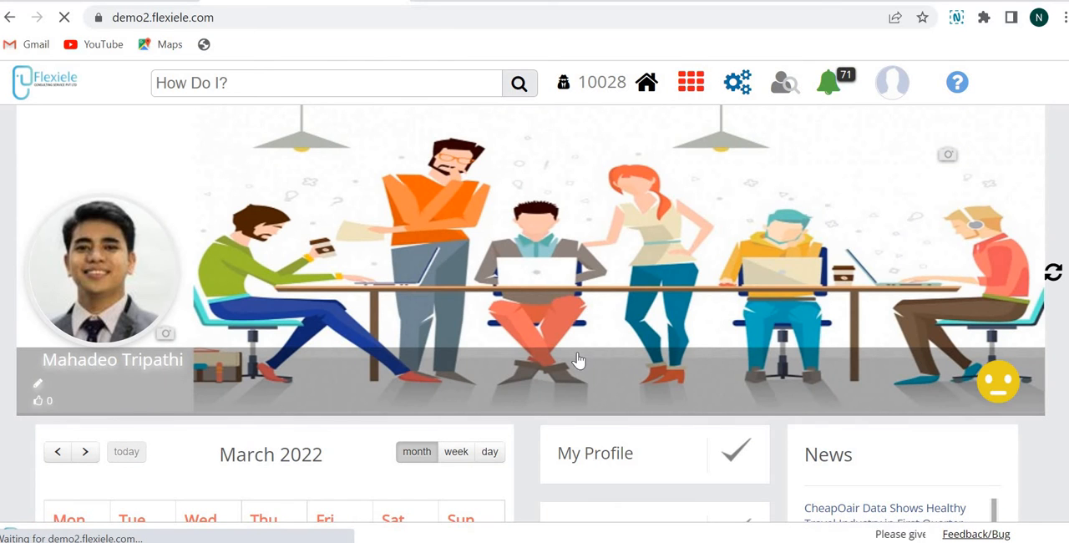
# Open the Candidate Offer Approval page from the MSS approvals
pyautogui.click(690, 99)
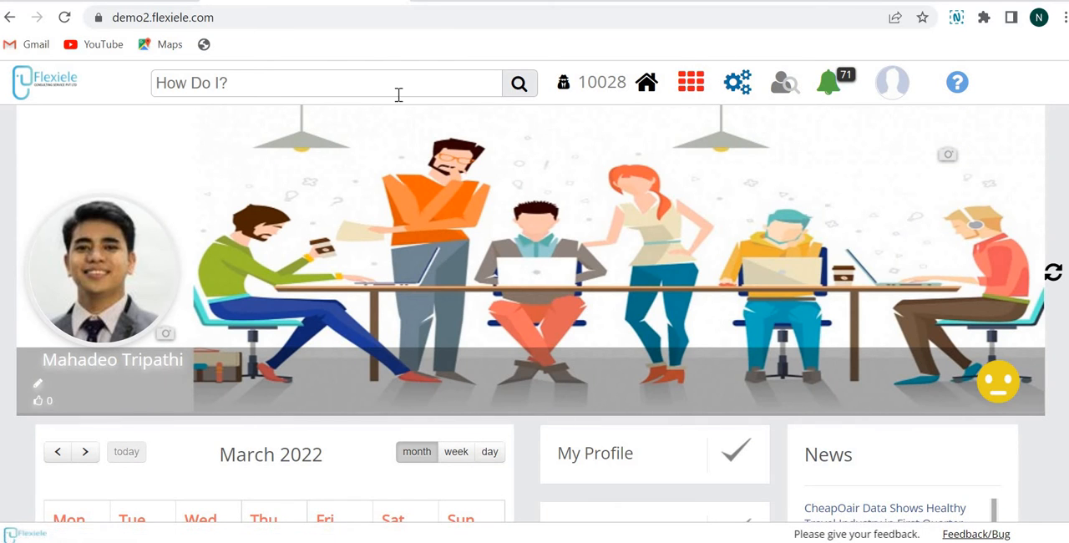
pyautogui.click(136, 168)
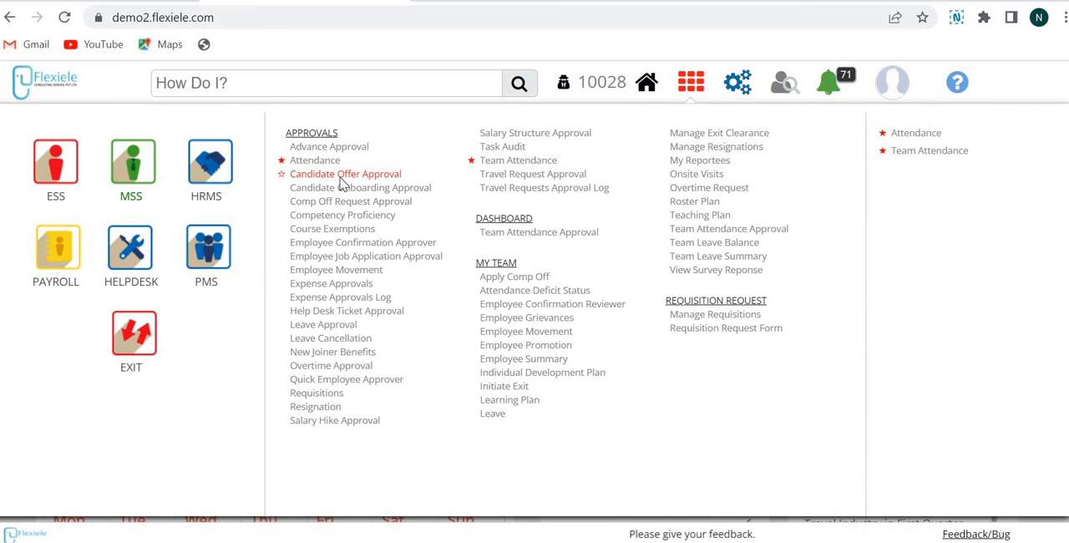
pyautogui.click(341, 176)
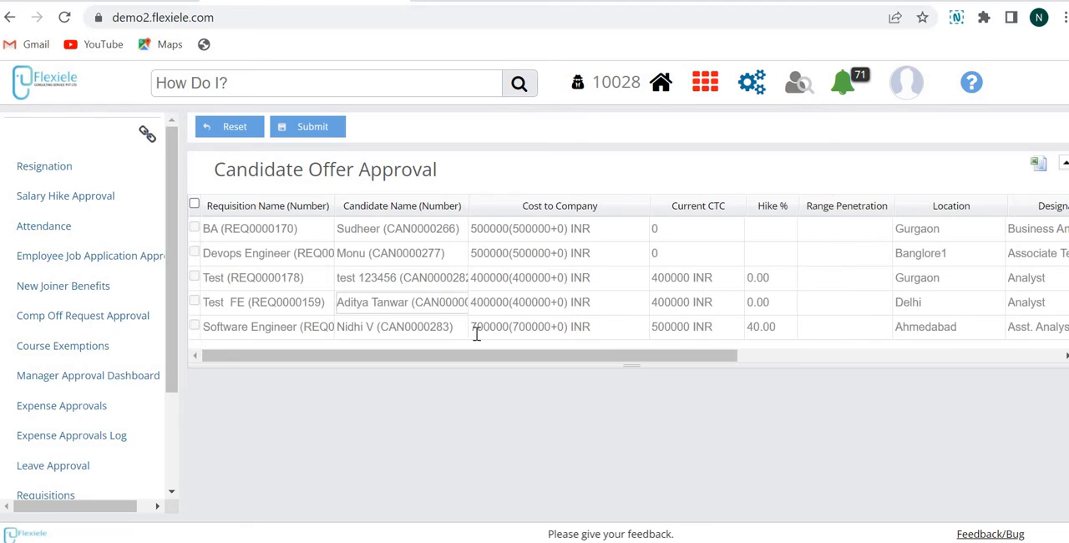
# Approve the BA requisition's Business Analyst offer in Gurgaon and submit the decision
pyautogui.hscroll(10, 746, 259)
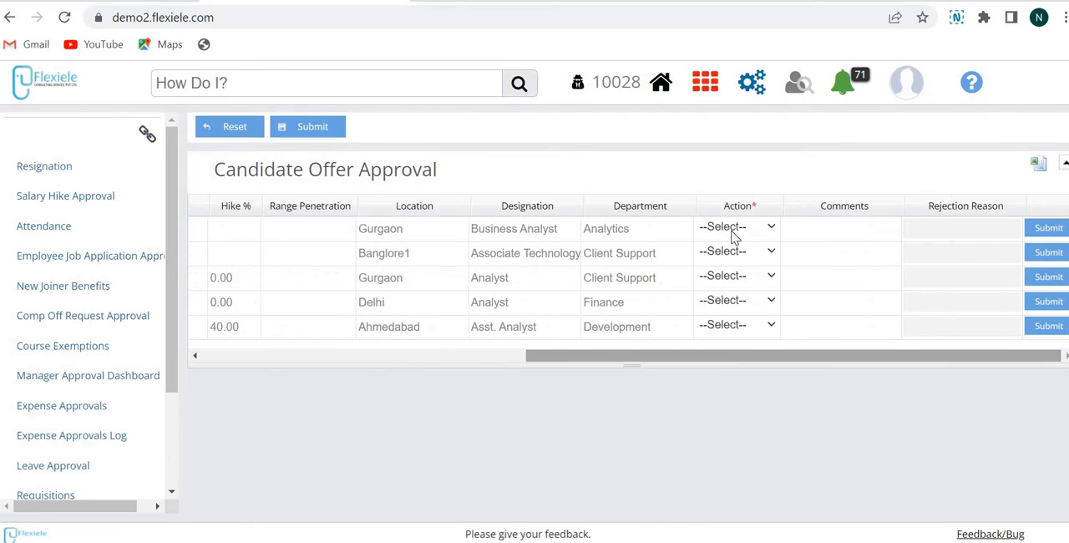
pyautogui.click(733, 230)
pyautogui.click(751, 258)
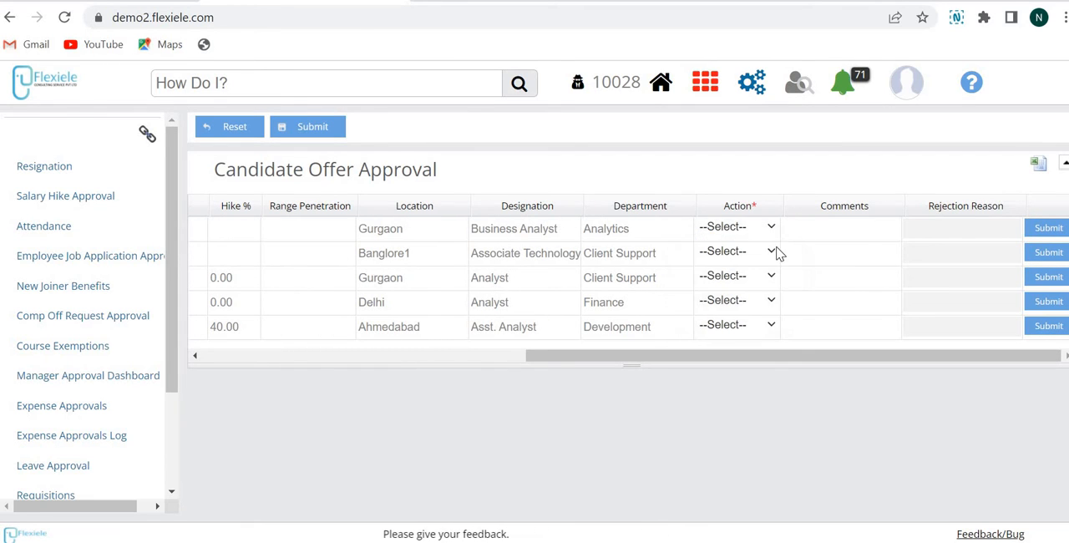
pyautogui.click(1046, 236)
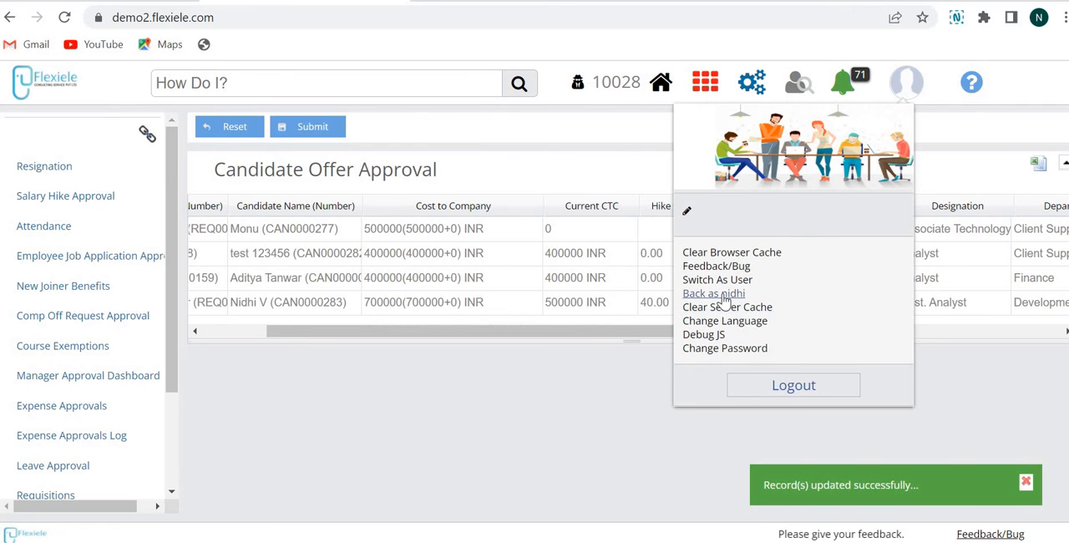
# Switch back to the original user account and filter the Offer Admin's Manage Offers list by the status Approved
pyautogui.click(723, 298)
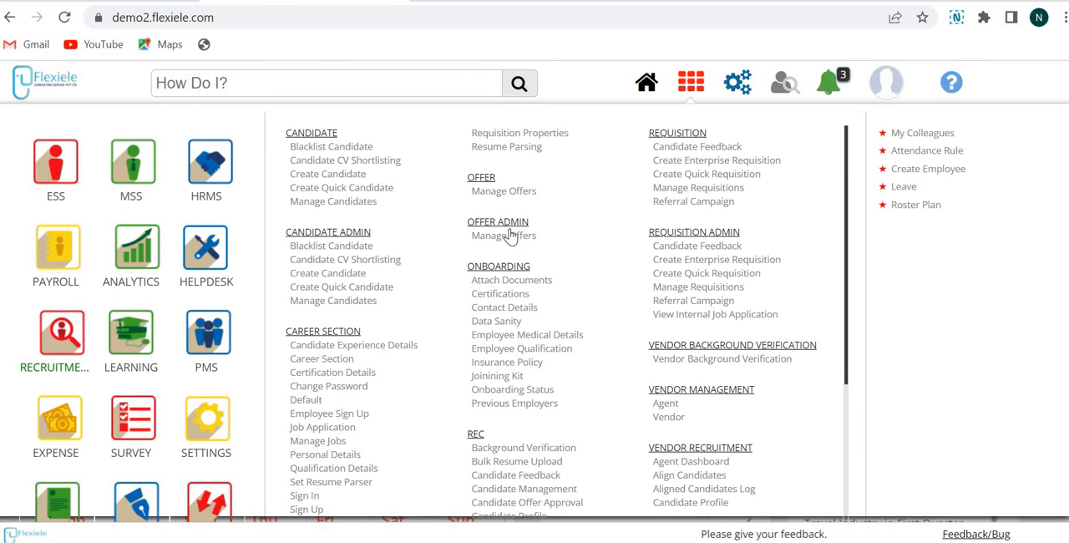
pyautogui.click(512, 236)
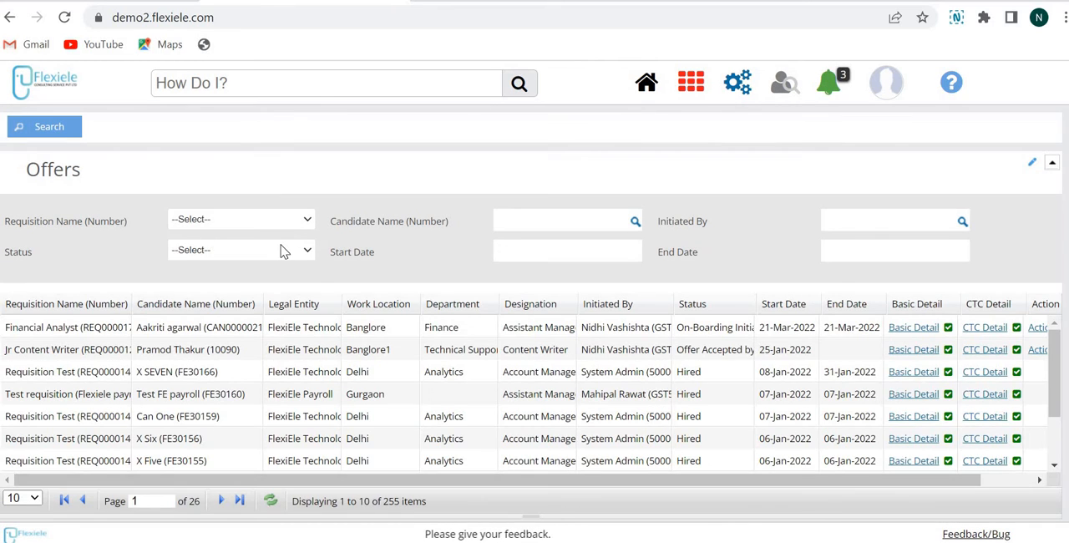
pyautogui.click(284, 250)
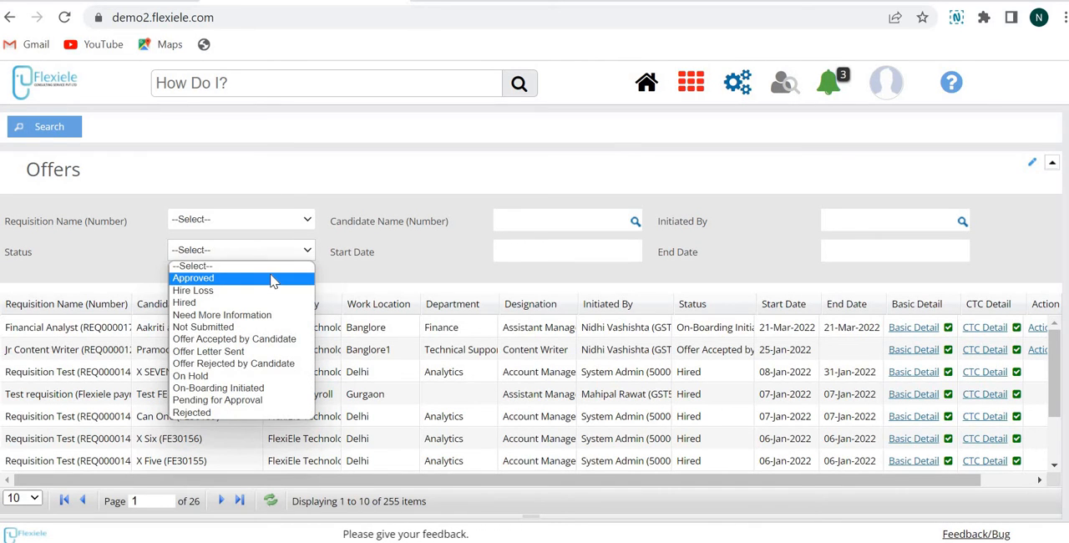
pyautogui.click(275, 278)
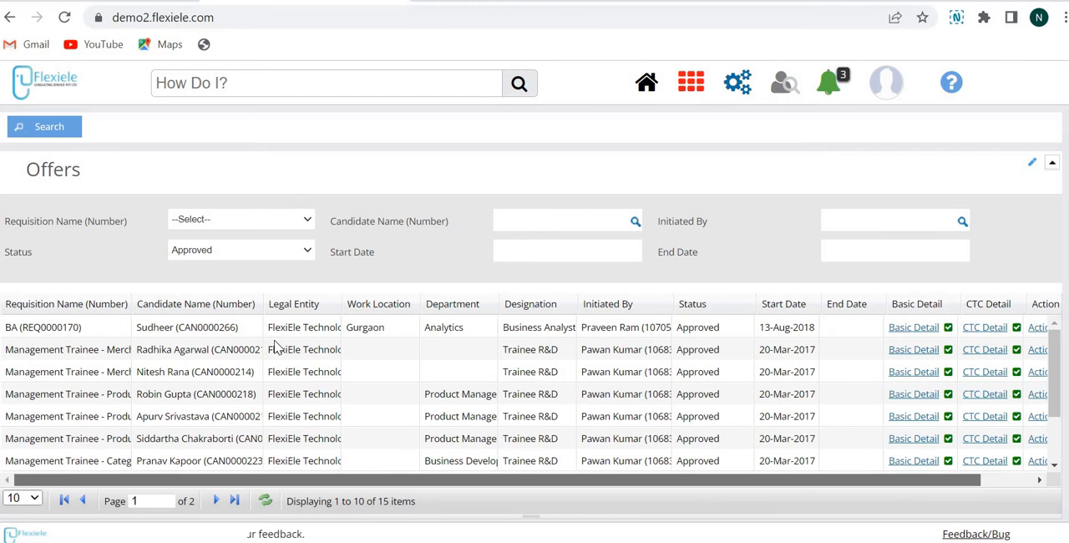
# Review the actions available for the approved Business Analyst offer in Gurgaon and the note on editing its basic details
pyautogui.moveTo(960, 484); pyautogui.dragTo(1012, 484)
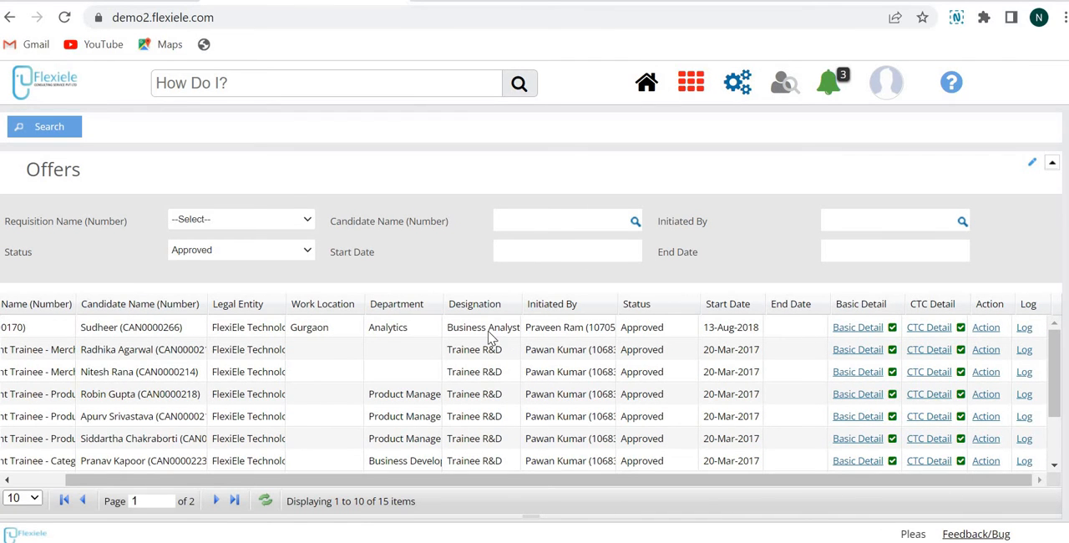
pyautogui.click(985, 327)
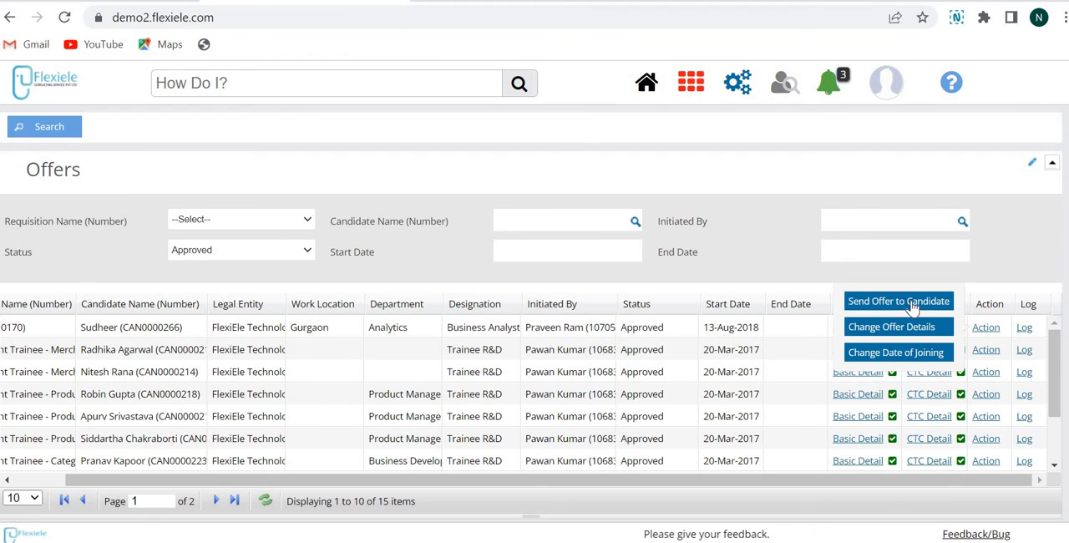
pyautogui.click(992, 333)
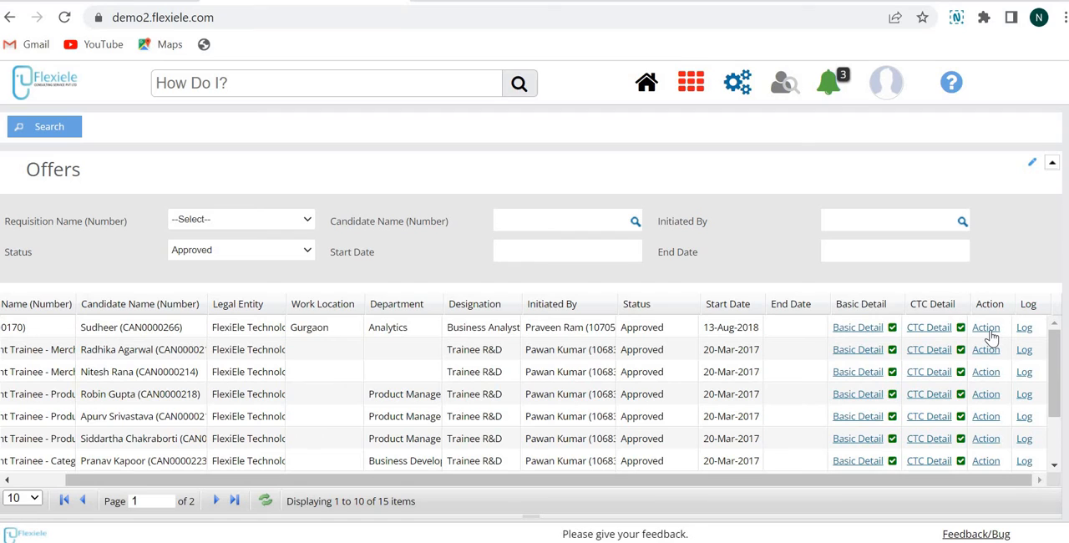
pyautogui.click(991, 334)
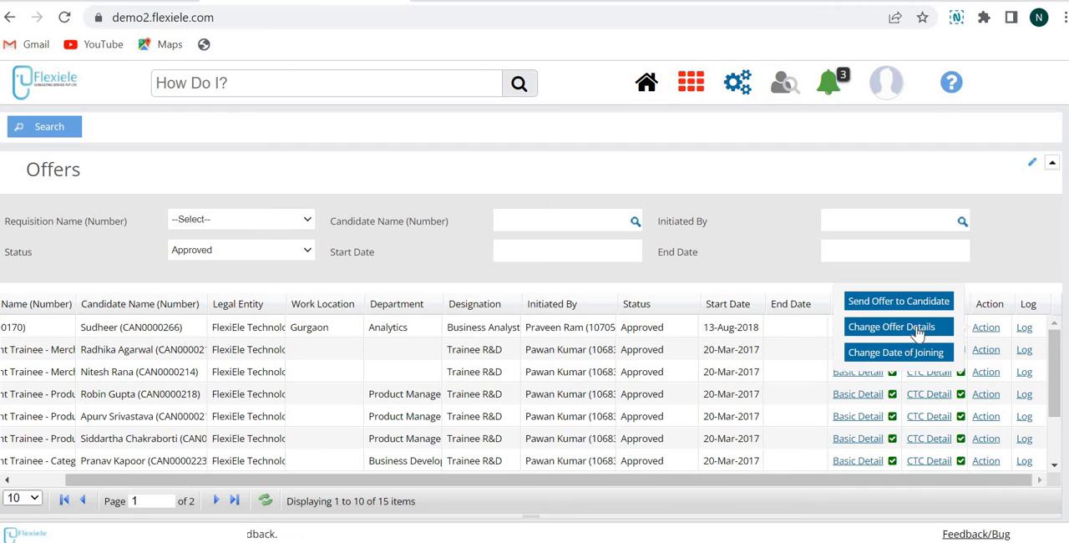
pyautogui.click(868, 327)
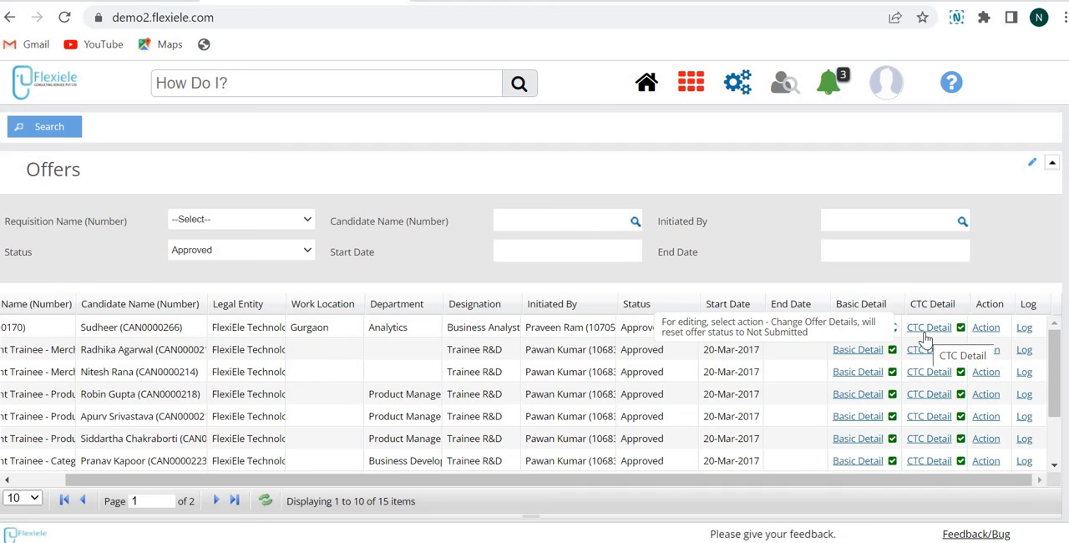
# Preview the Business Analyst's offer letter with the Candidate Offer Letter template and the comment Test
pyautogui.click(989, 330)
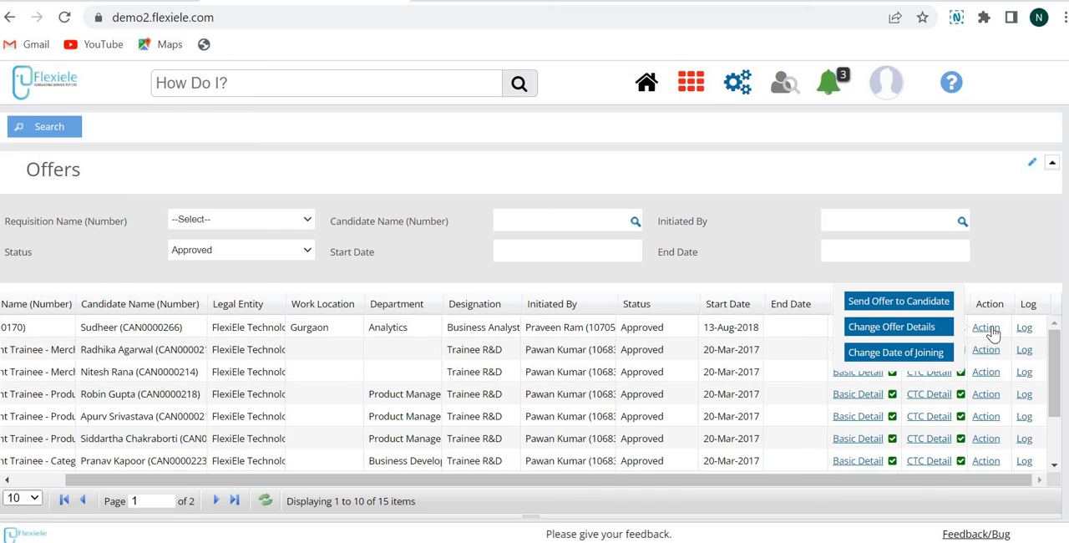
pyautogui.click(906, 304)
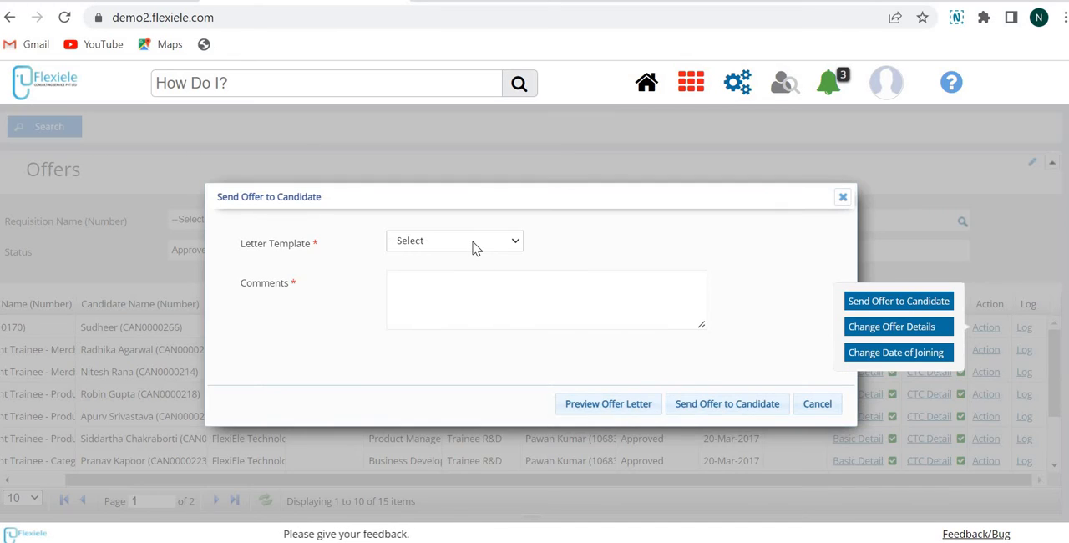
pyautogui.click(473, 244)
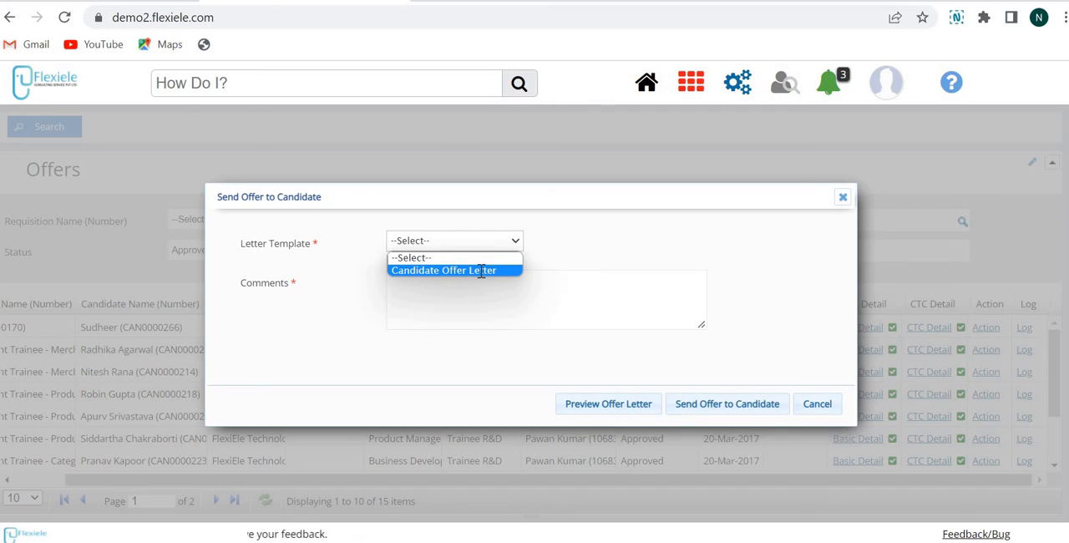
pyautogui.click(472, 270)
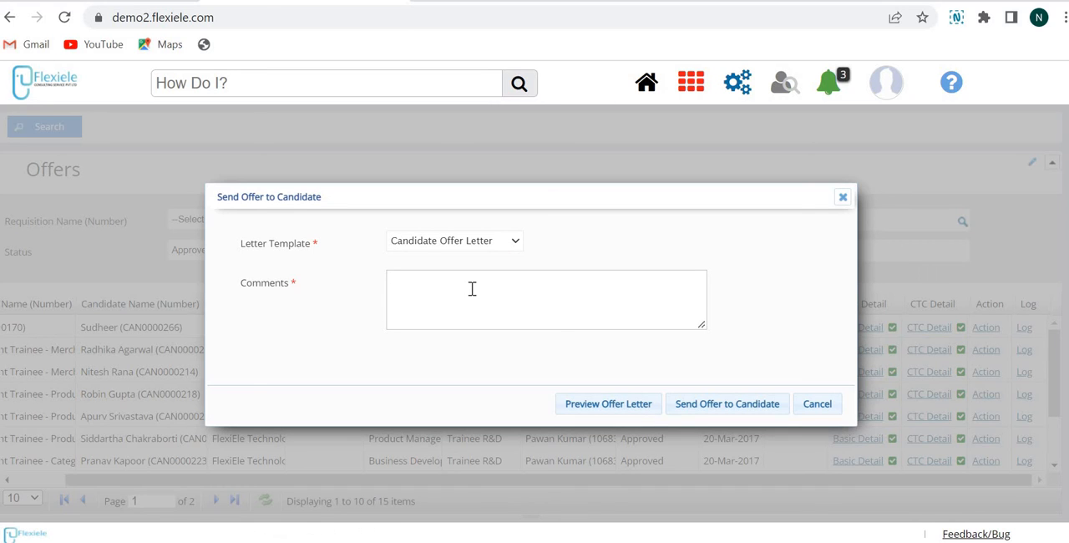
pyautogui.click(631, 412)
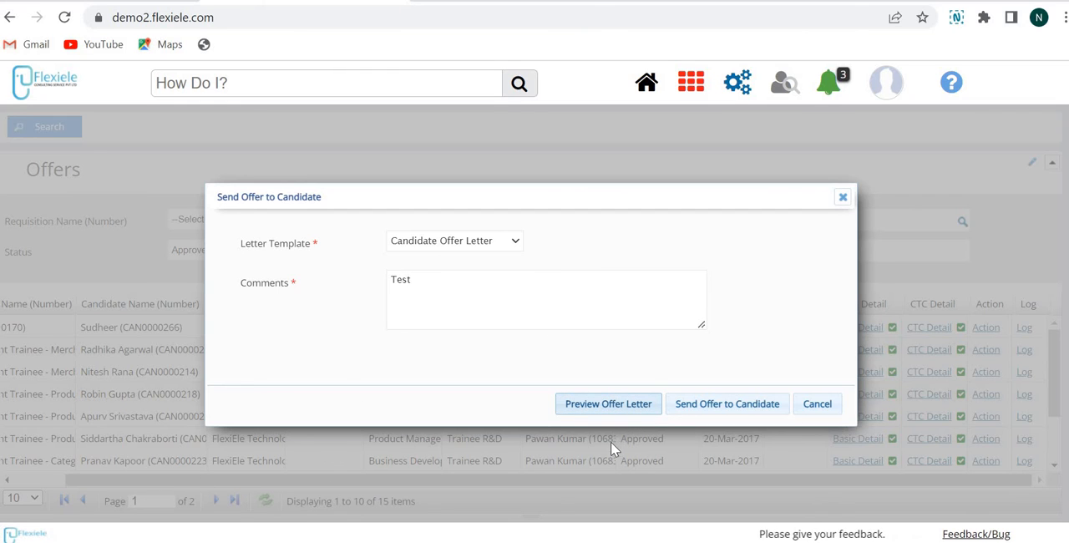
# Look through the downloaded offer letter PDF and cancel sending the offer to the candidate
pyautogui.click(76, 525)
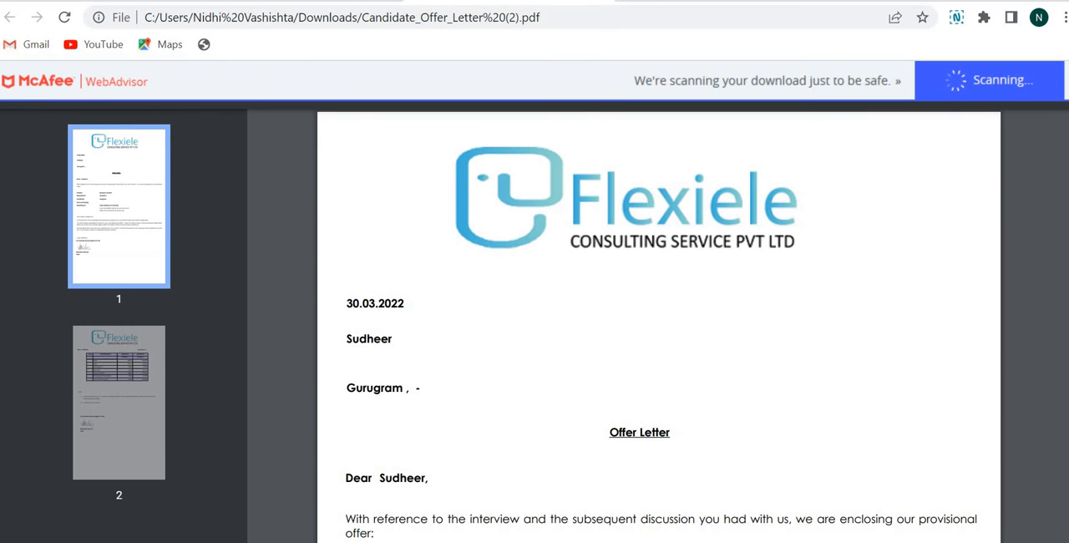
pyautogui.scroll(-20, 659, 325)
pyautogui.scroll(20, 659, 326)
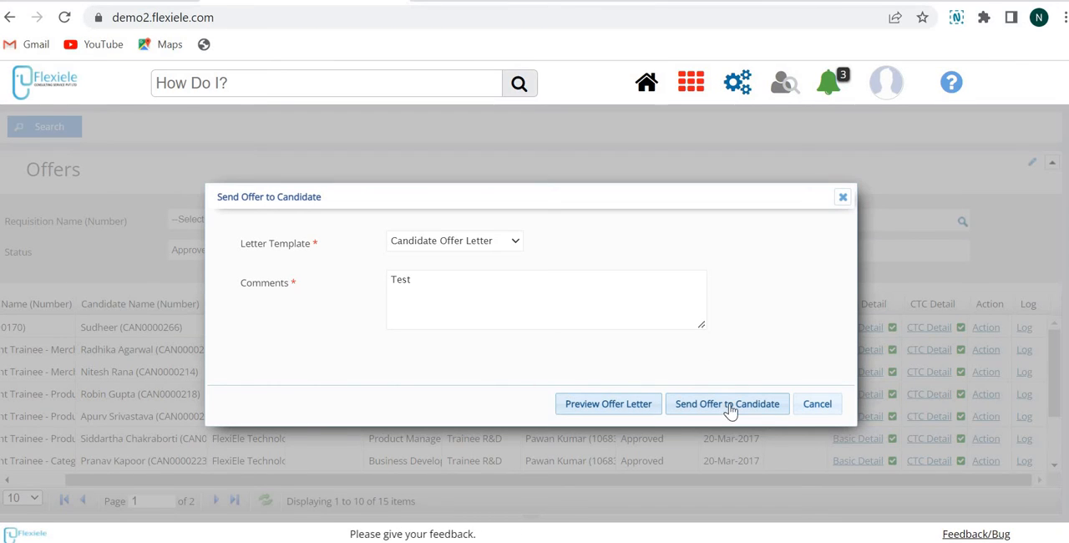
pyautogui.click(827, 406)
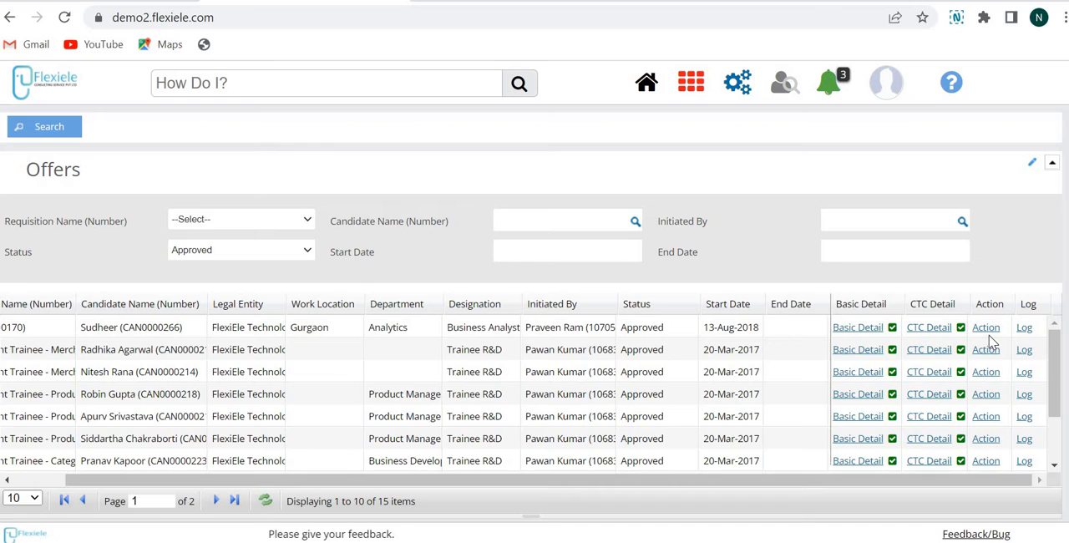
# Filter the offers list by the status Offer Letter Sent
pyautogui.click(236, 249)
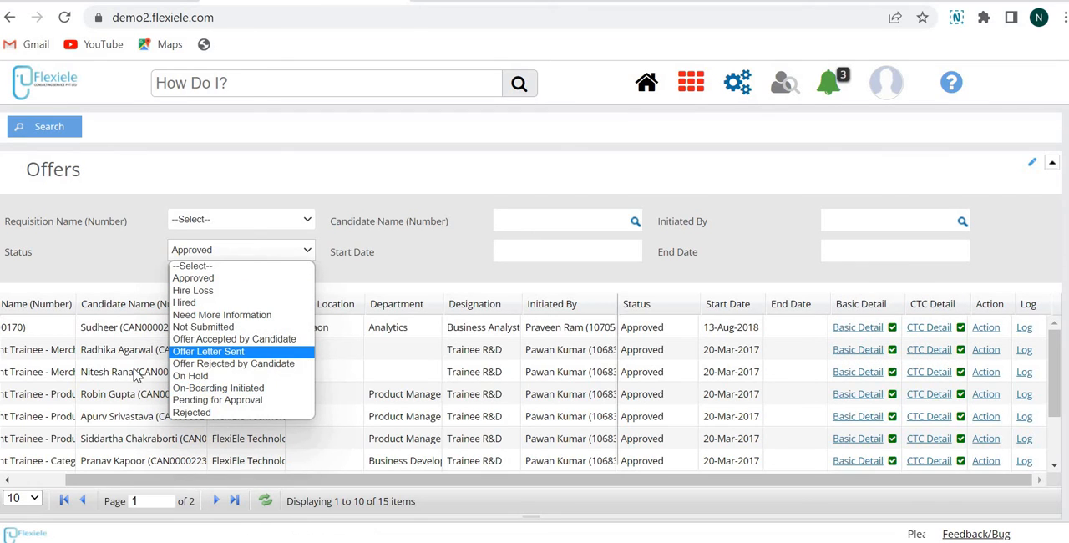
pyautogui.click(243, 352)
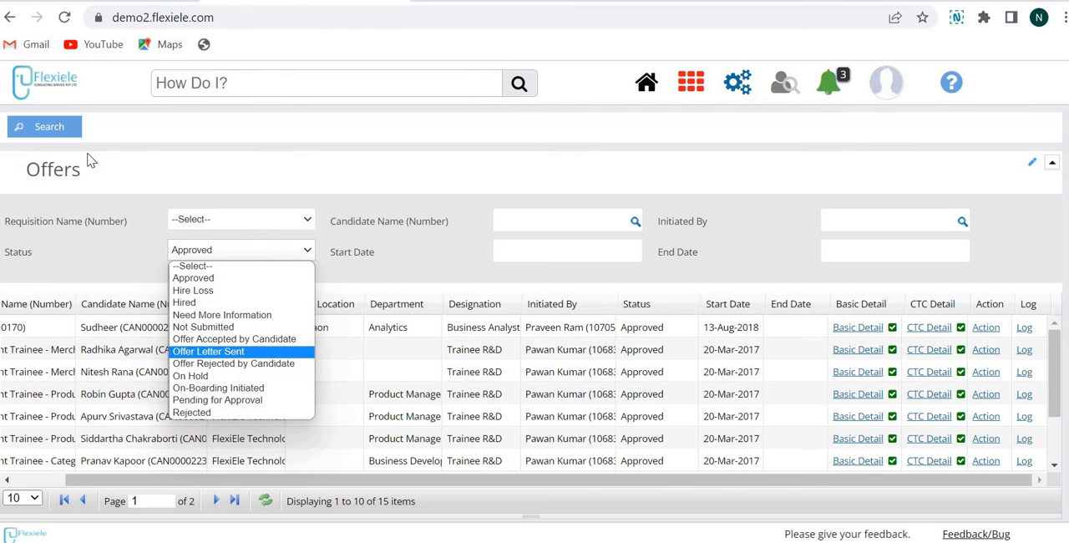
pyautogui.click(59, 123)
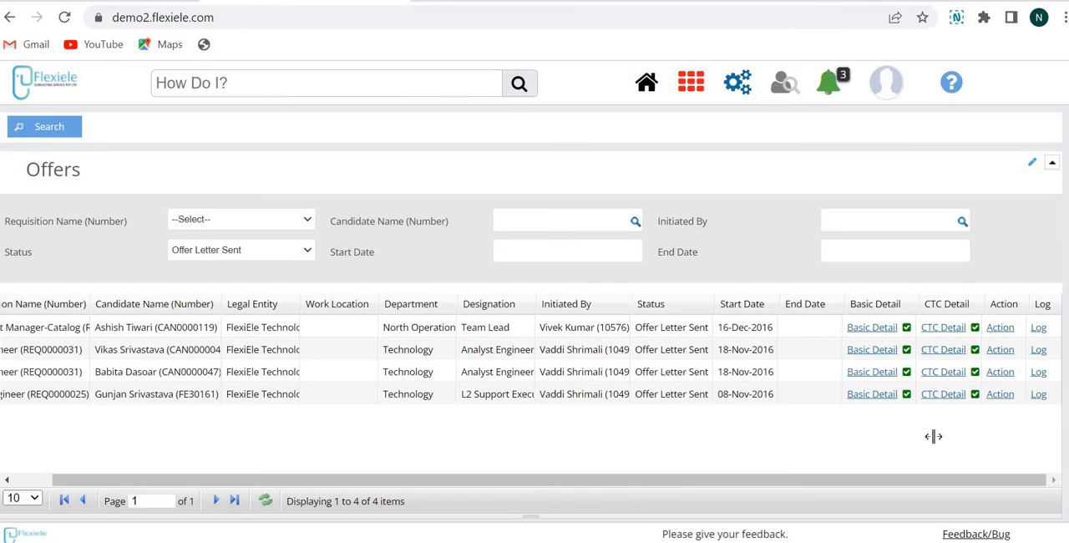
# Mark the North Operation Team Lead offer as accepted by the candidate, without comments
pyautogui.click(1002, 328)
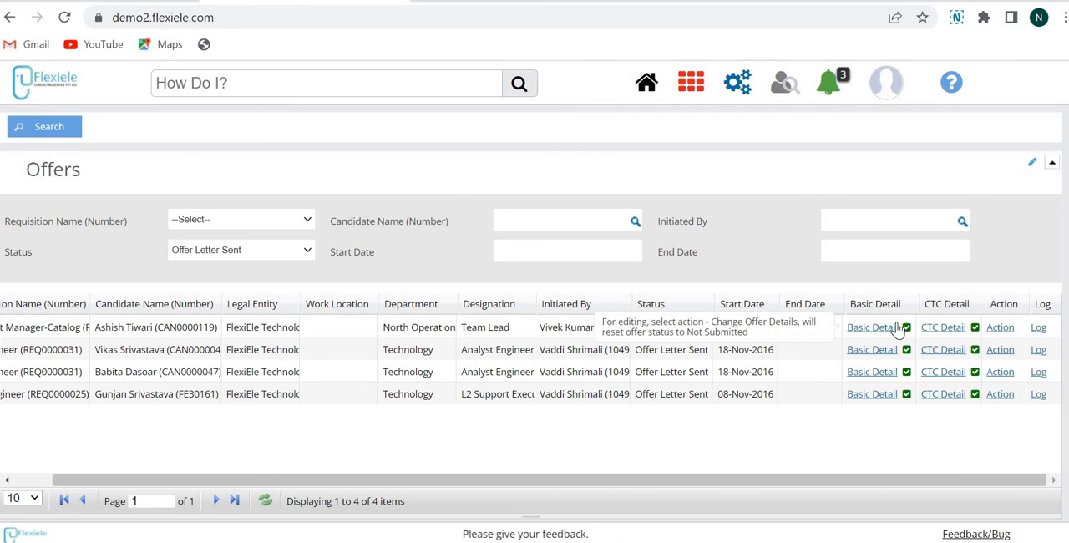
pyautogui.moveTo(1000, 336)
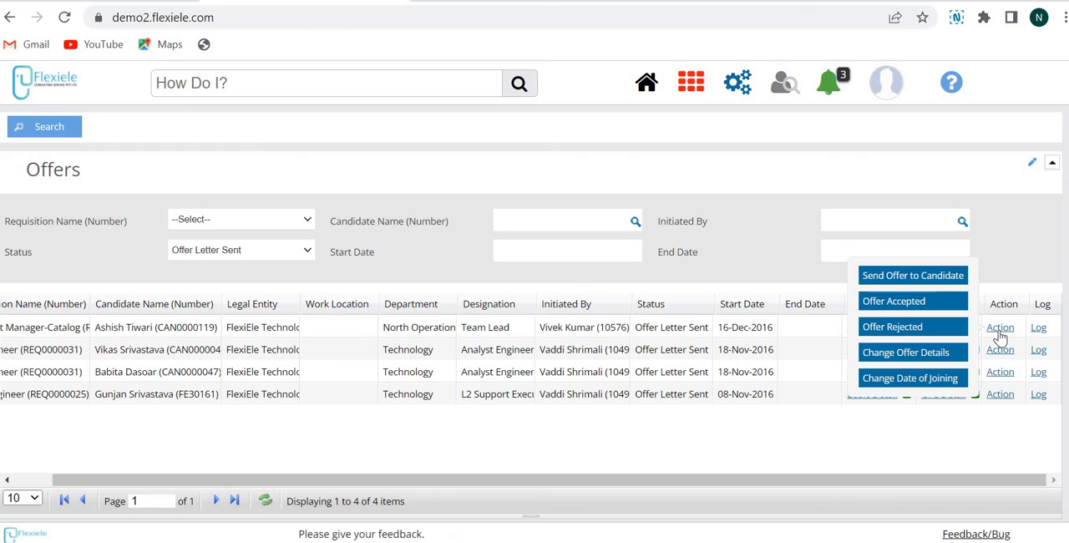
pyautogui.click(919, 303)
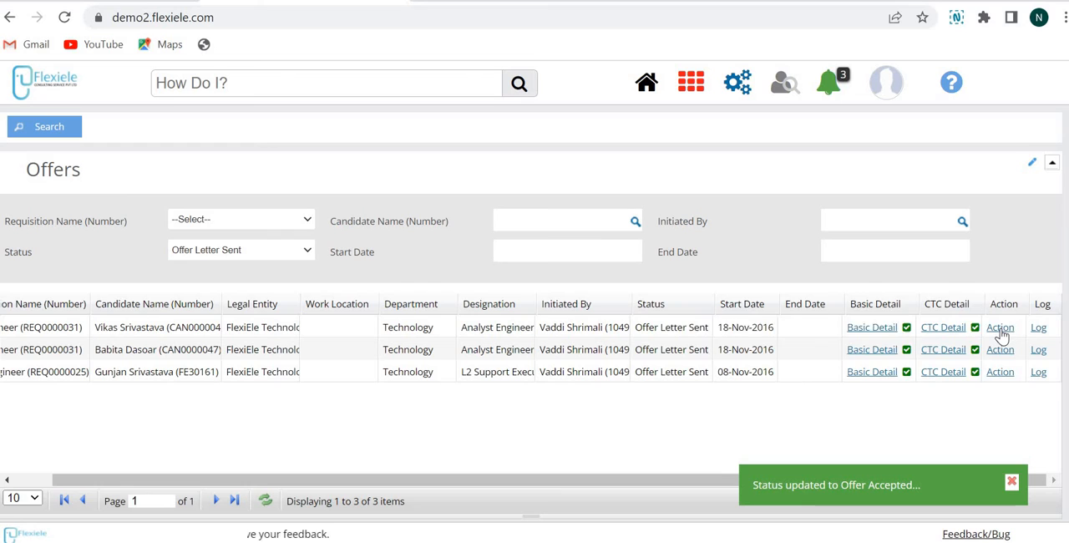
# Mark the first Analyst Engineer offer in the list as rejected by the candidate, without comments
pyautogui.click(1000, 327)
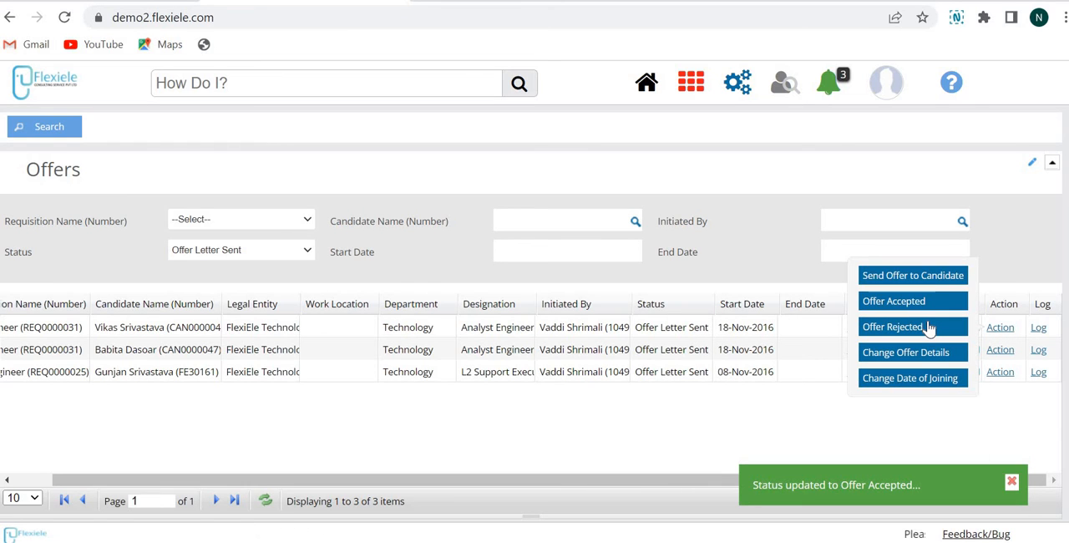
pyautogui.click(927, 327)
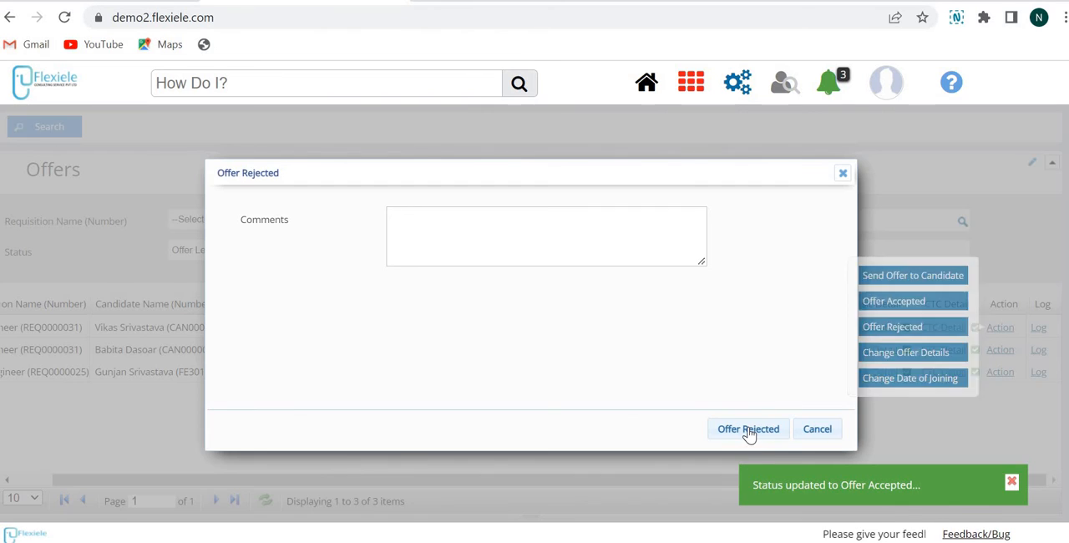
pyautogui.click(746, 432)
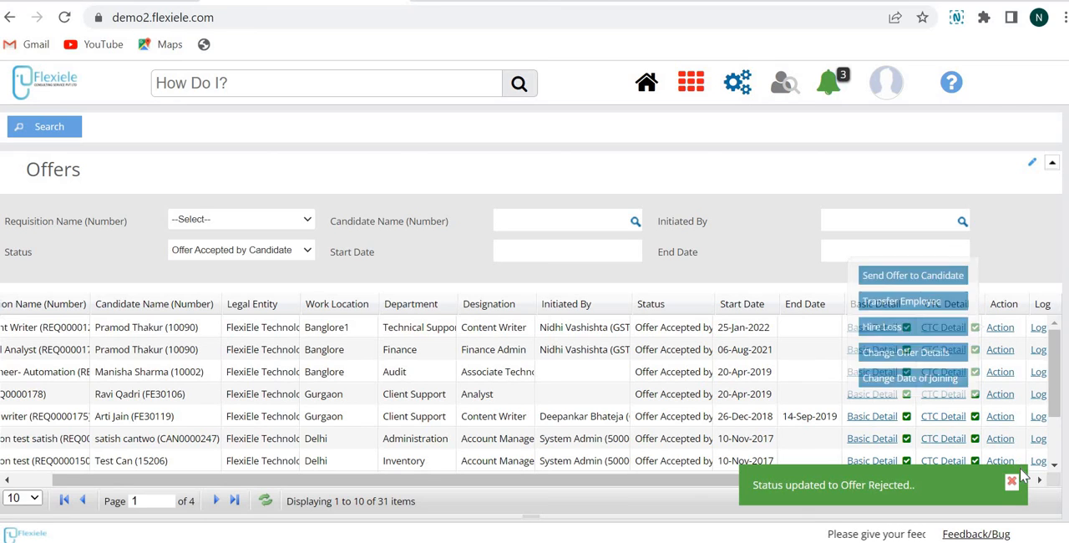
# Filter the offers by Offer Accepted by Candidate and review the actions available for an accepted offer
pyautogui.click(1004, 353)
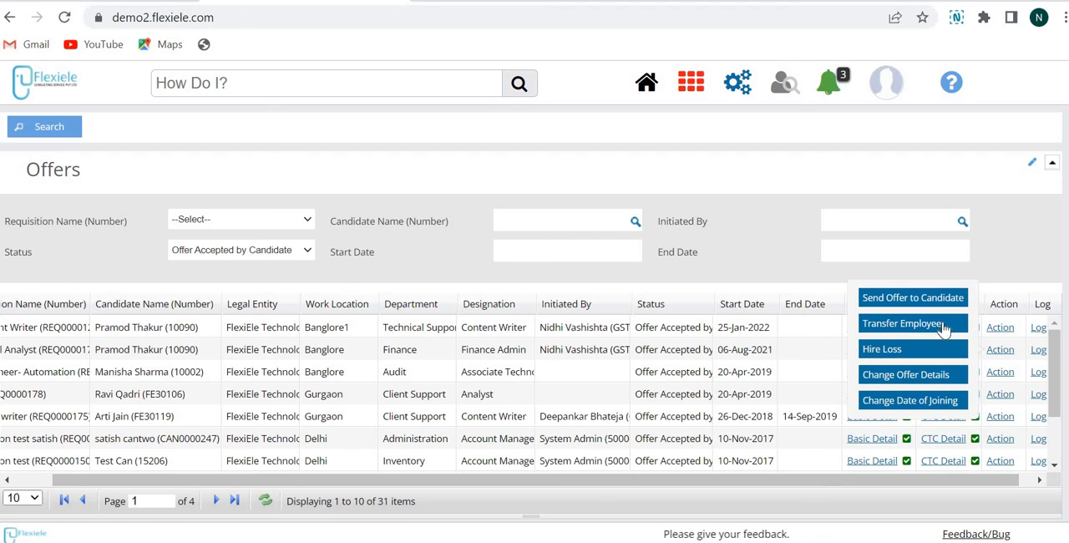
pyautogui.hscroll(1, 1019, 472)
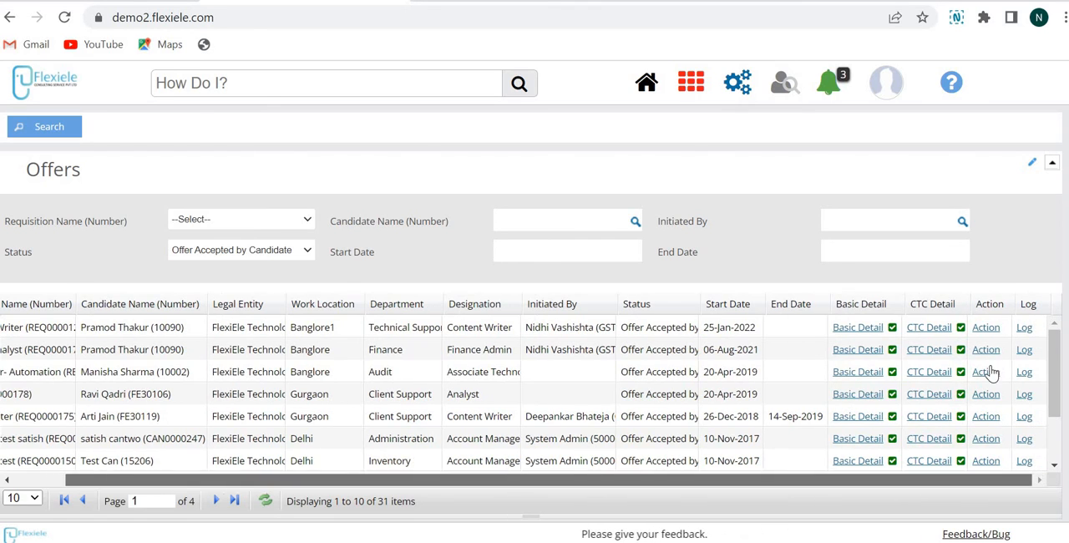
pyautogui.click(985, 355)
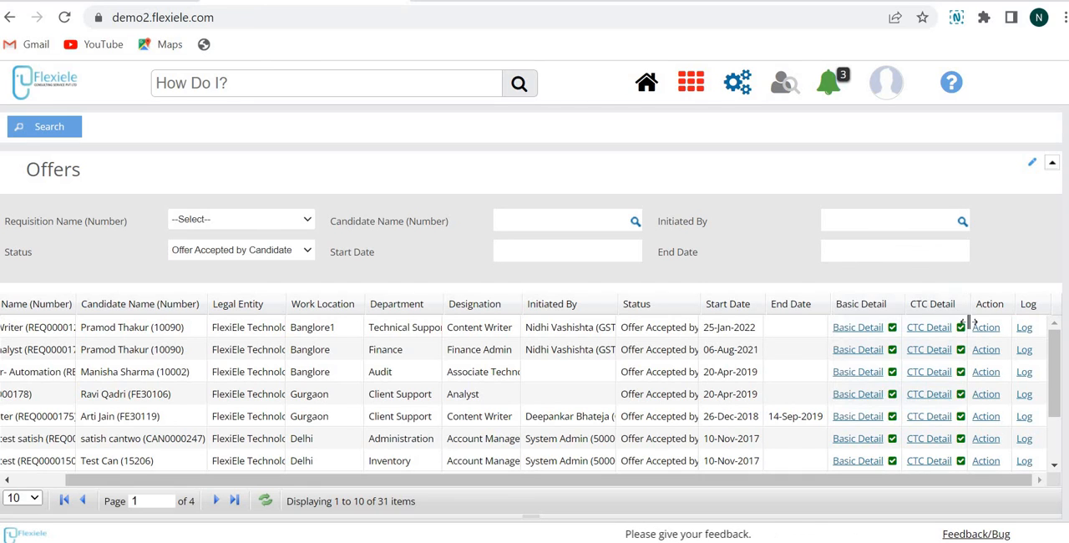
pyautogui.moveTo(962, 334)
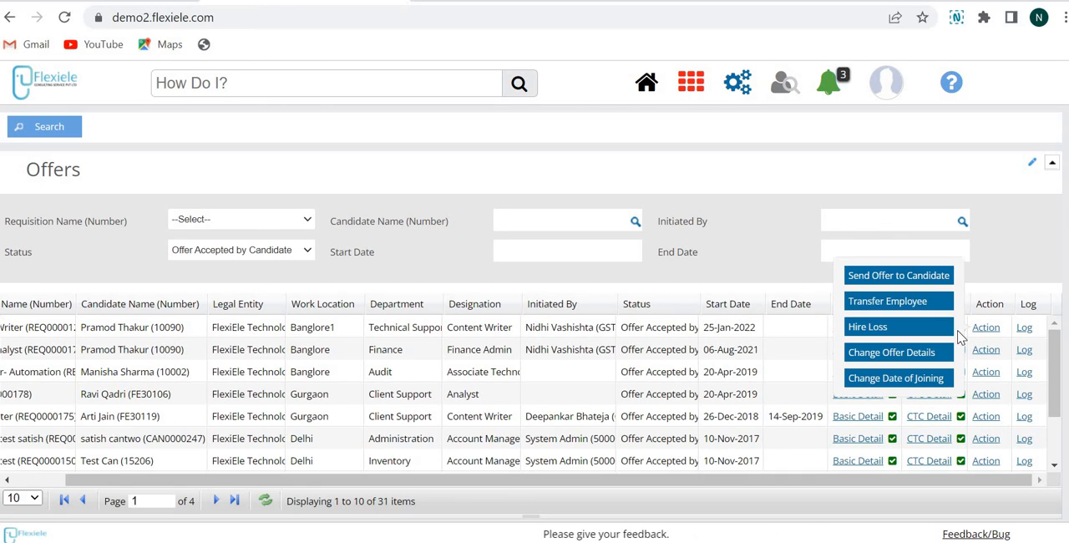
# Try filtering the offers by On-Boarding Initiated, and reset the status filter to list all offers
pyautogui.click(224, 251)
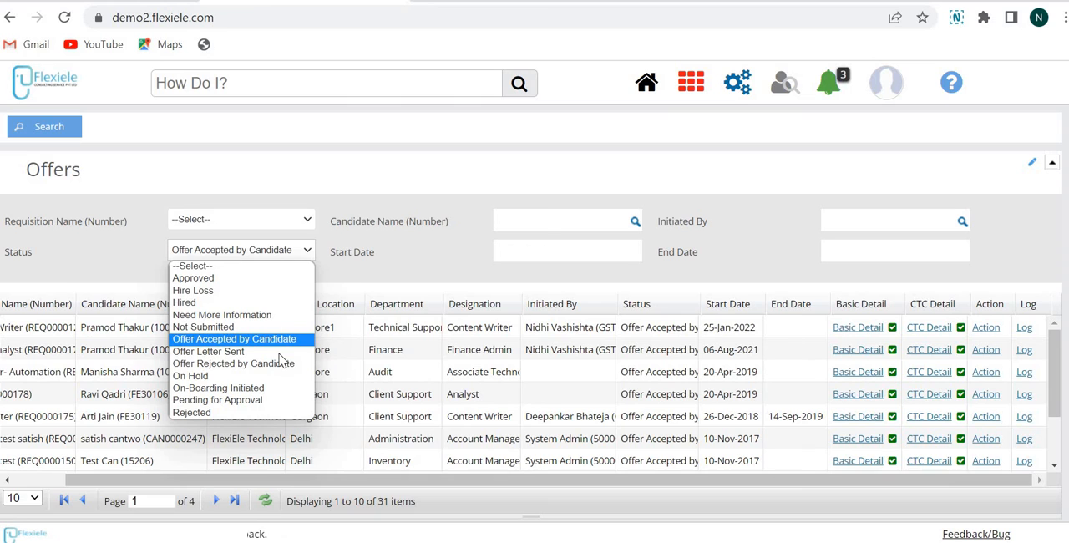
pyautogui.click(256, 391)
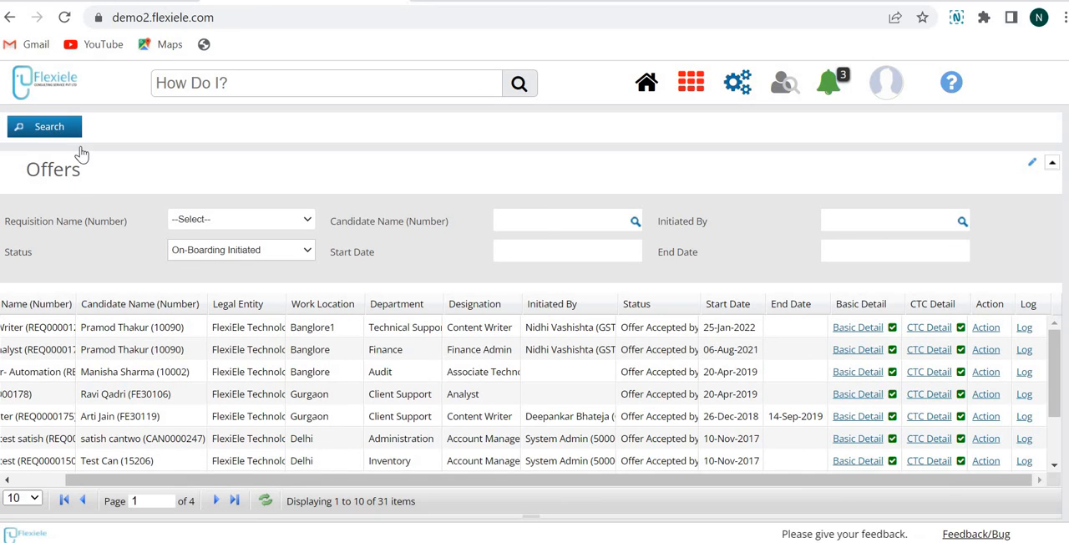
pyautogui.click(231, 251)
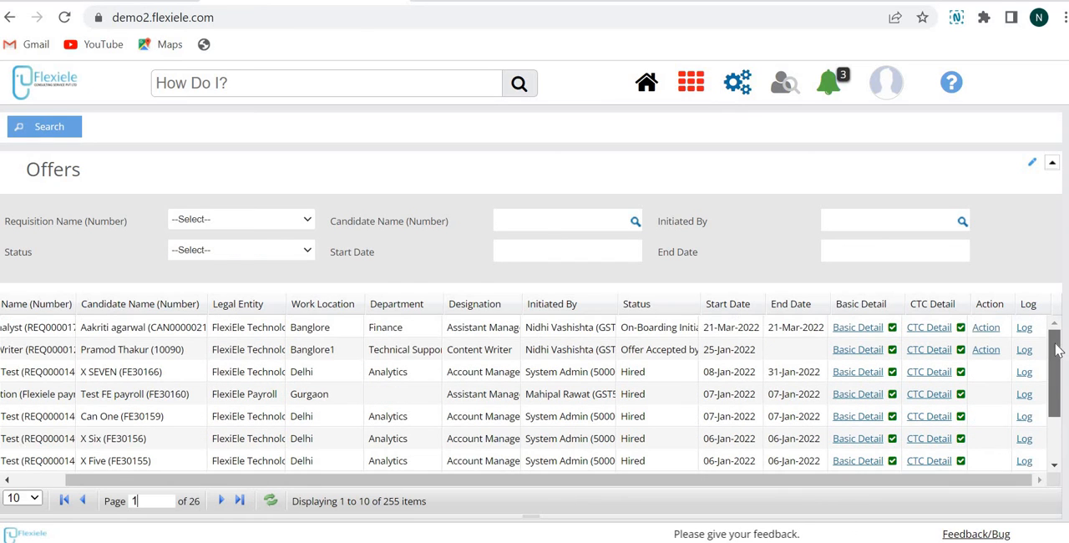
# Review the actions available for the Finance offer in Banglore with the status On-Boarding Initiated
pyautogui.scroll(2, 1057, 349)
pyautogui.click(983, 330)
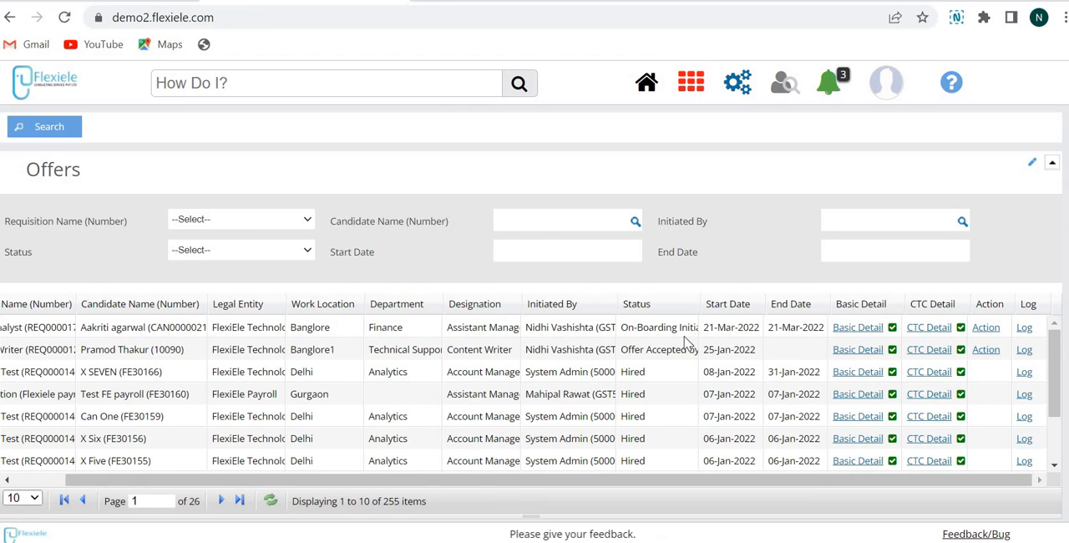
pyautogui.click(985, 338)
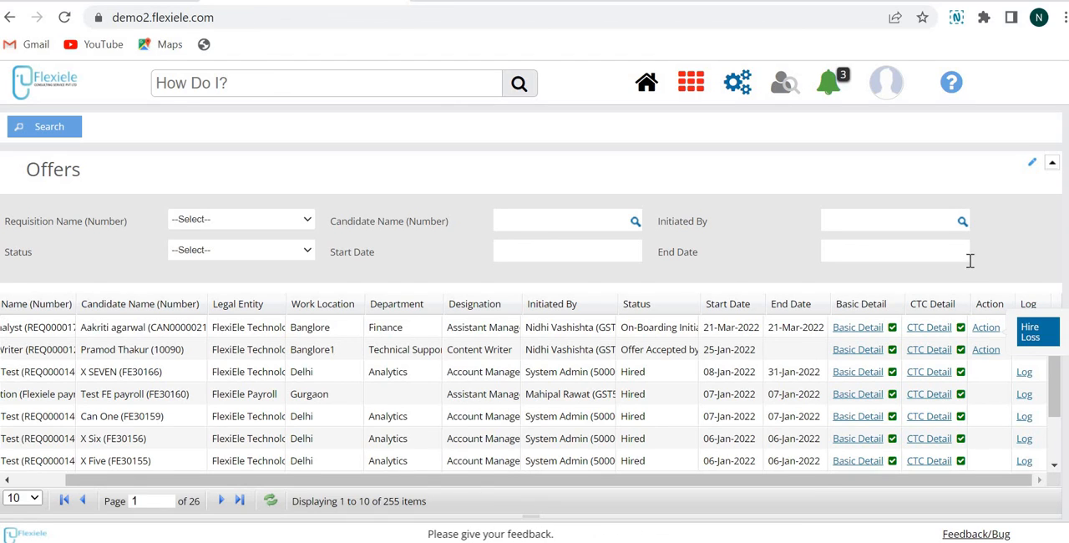